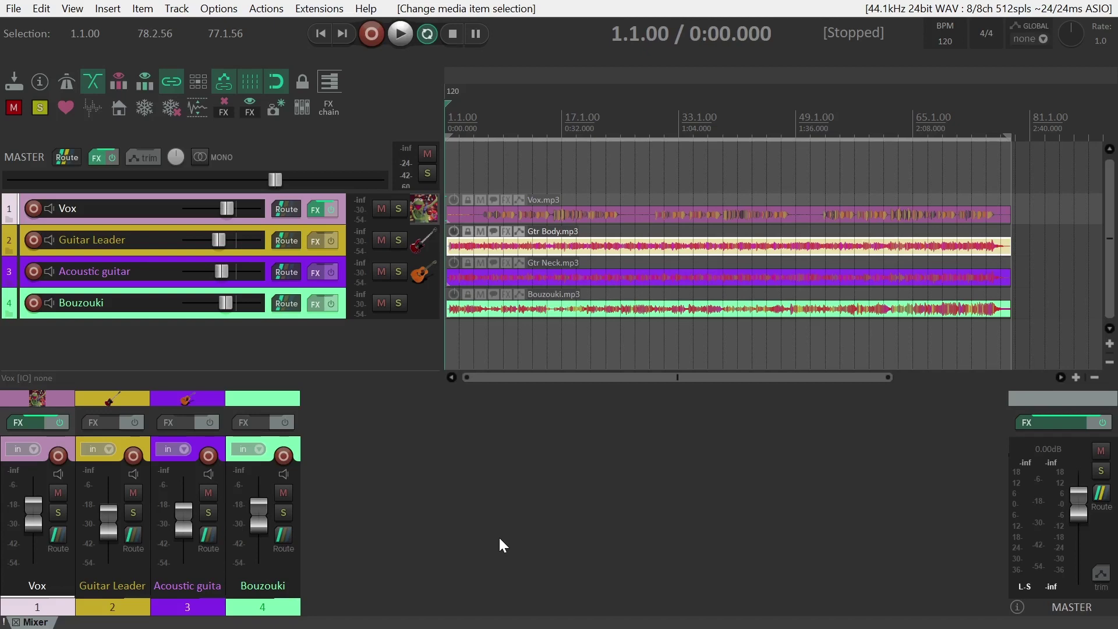
Detach the mixer's docker from the main window, move the floating mixer below the toolbars and enlarge it over the track area
key(ctrl+m)
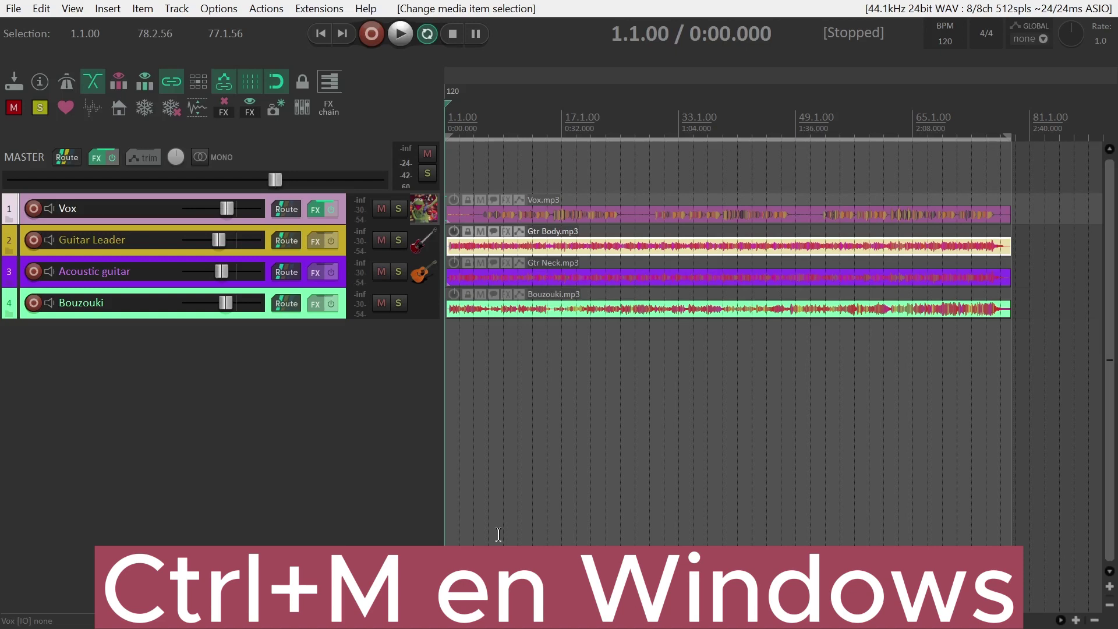
key(ctrl+m)
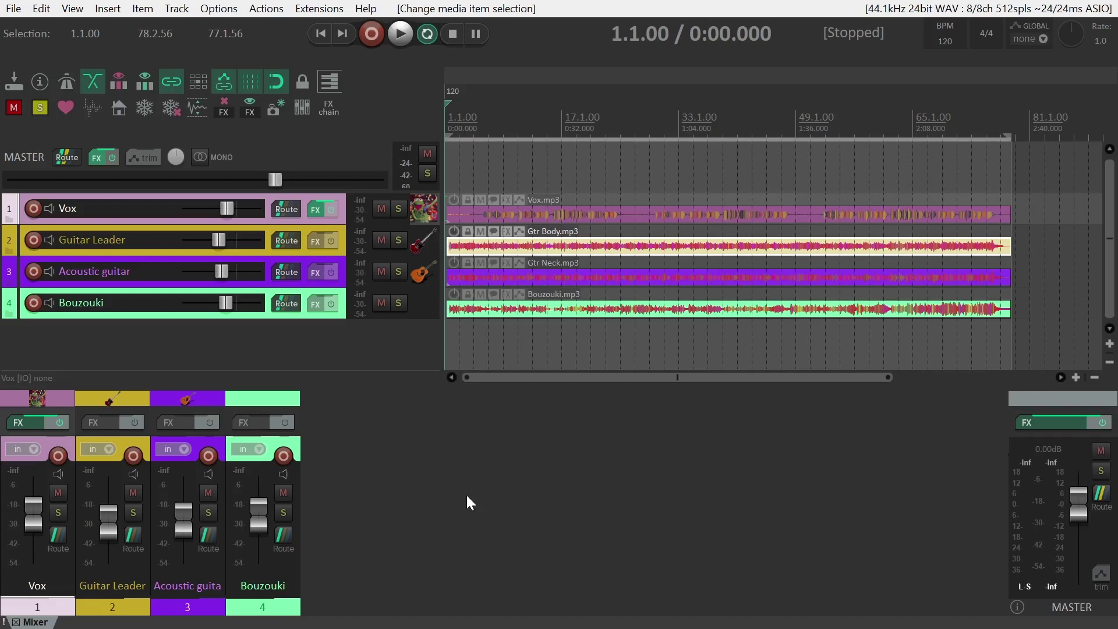
right_click(3, 622)
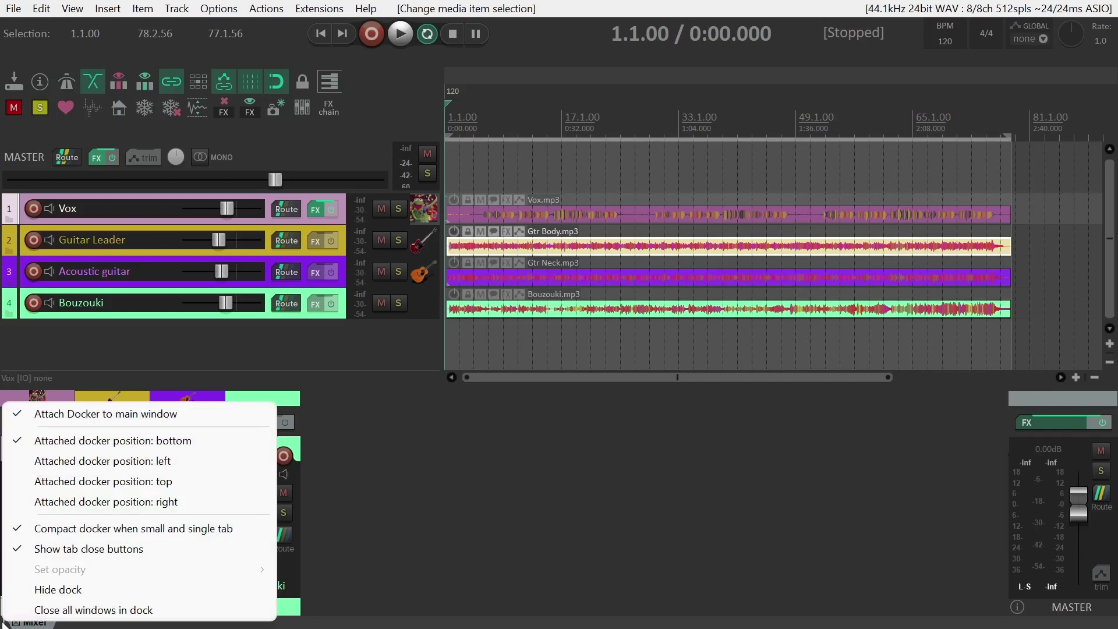
click(75, 424)
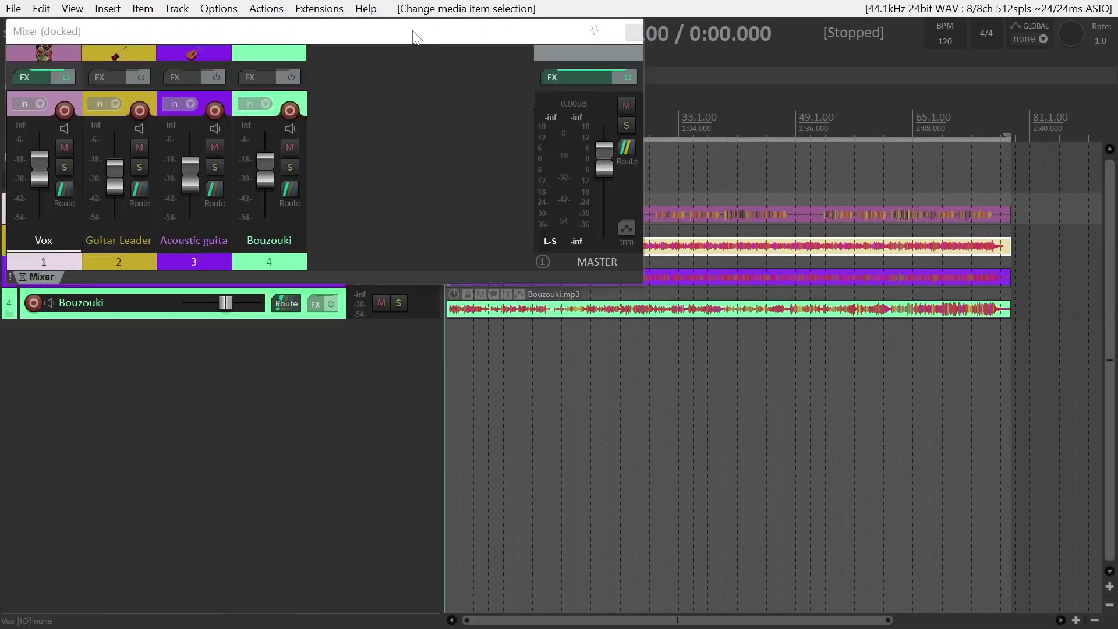
drag(415, 33, 410, 151)
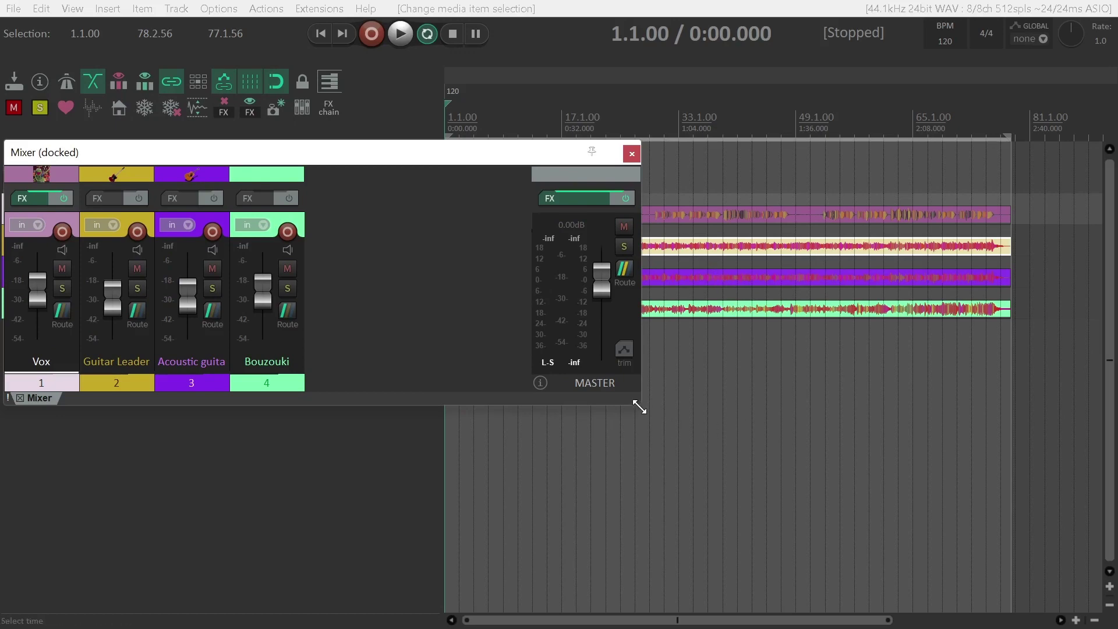
drag(640, 408, 1102, 616)
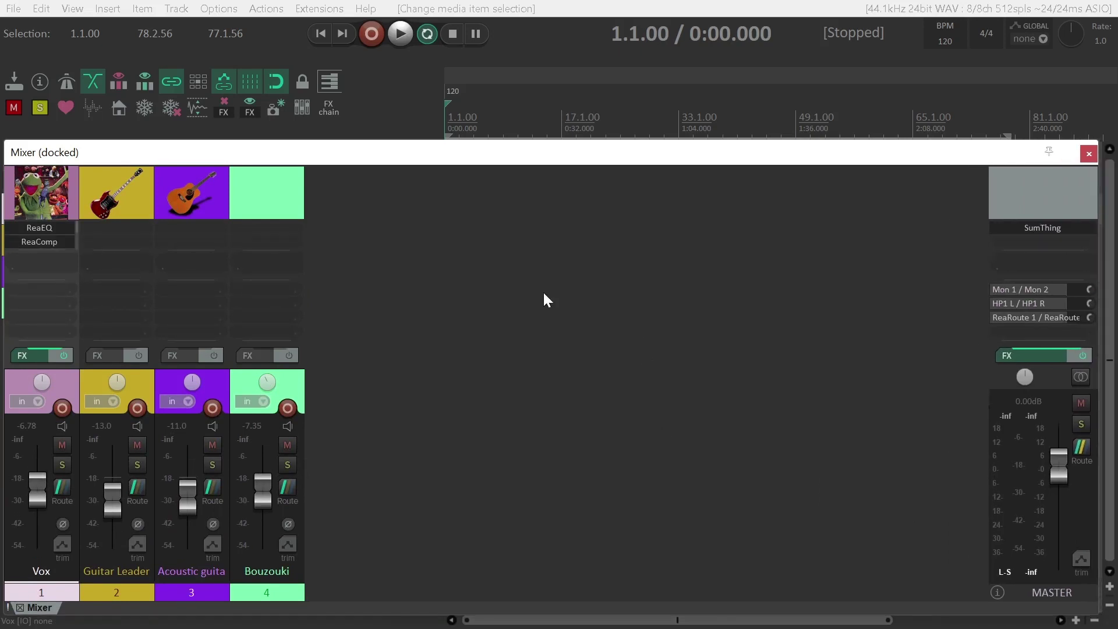
Toggle the floating mixer's visibility off and on, and leave it hidden
key(ctrl+m)
key(ctrl+m)
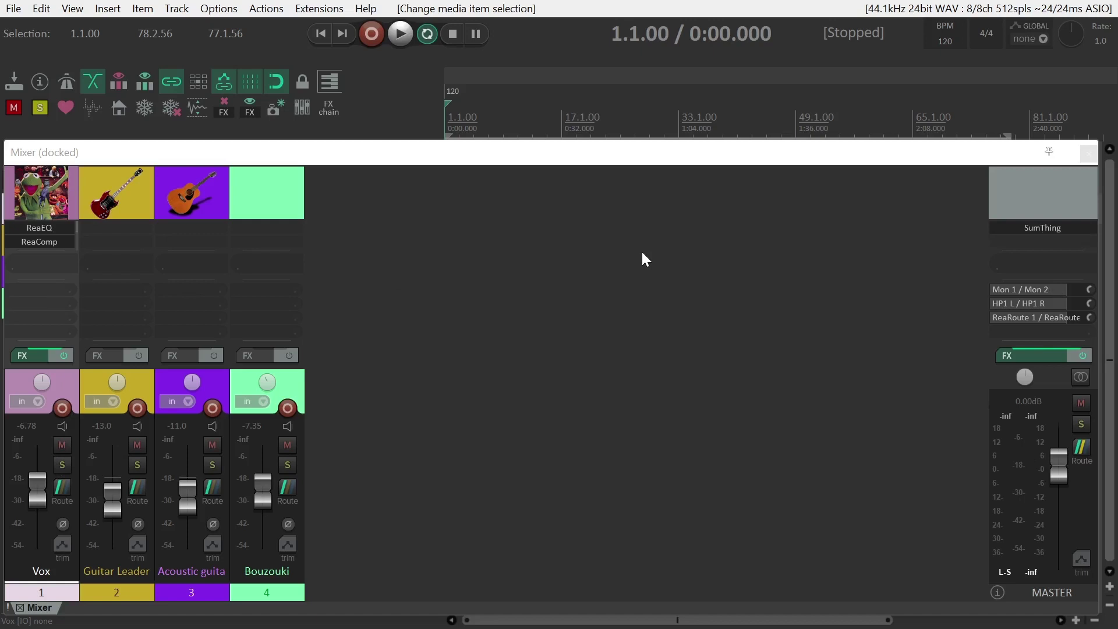
key(ctrl+m)
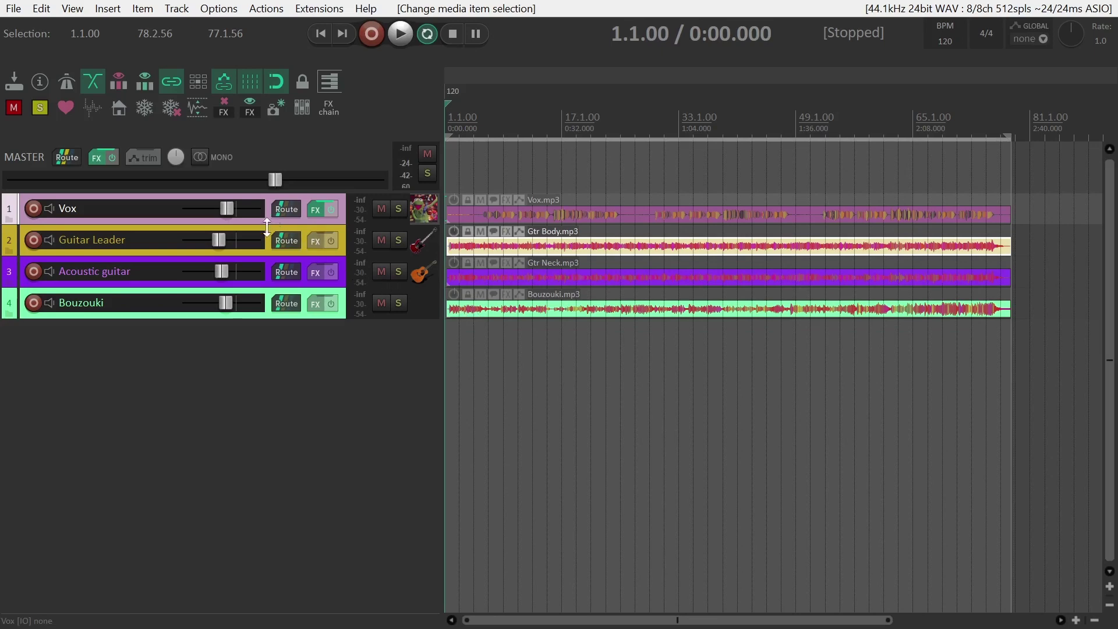
Increase the Vox track's height to reveal more of its controls and select the track's media item
drag(267, 226, 266, 260)
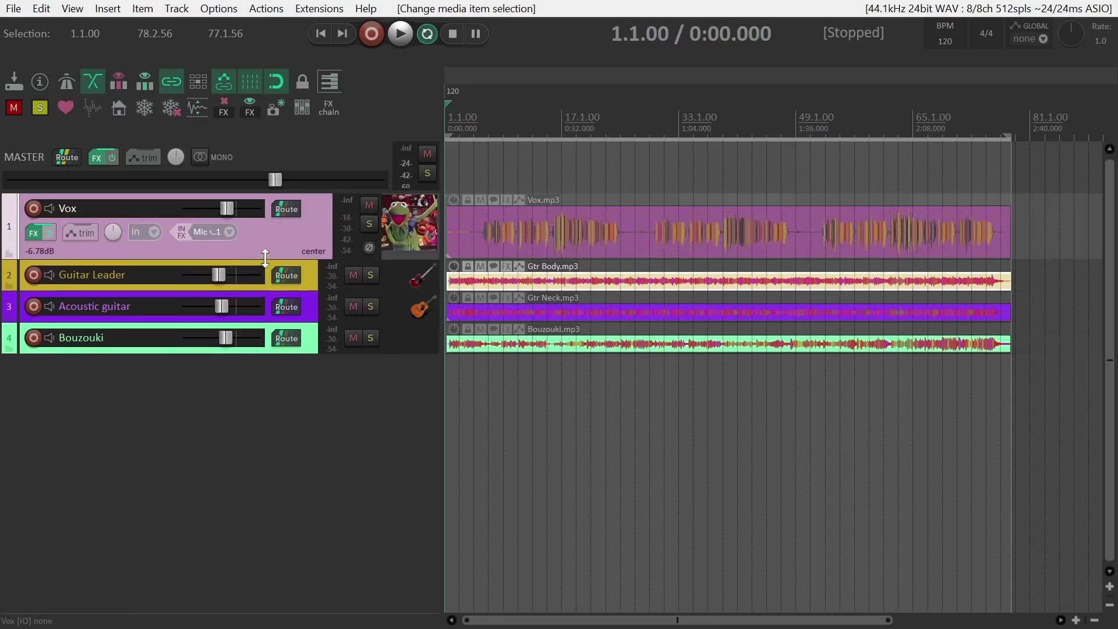
click(297, 240)
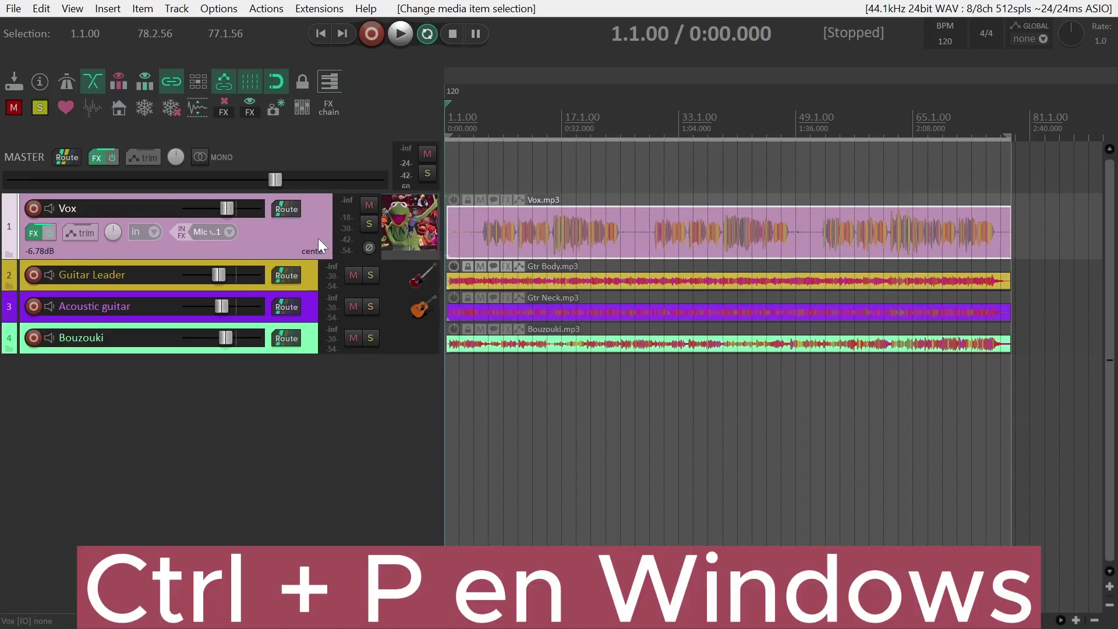
Open the Mouse Modifiers preferences for the Track control panel double-click context and widen the Modifier column to fit its entries
key(ctrl+p)
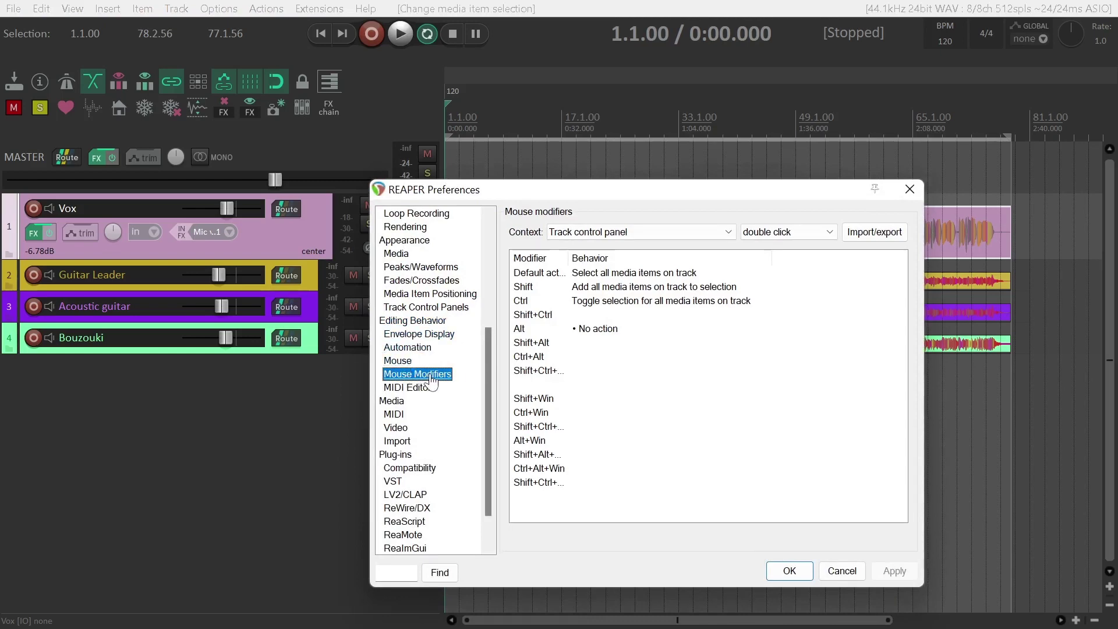
click(429, 324)
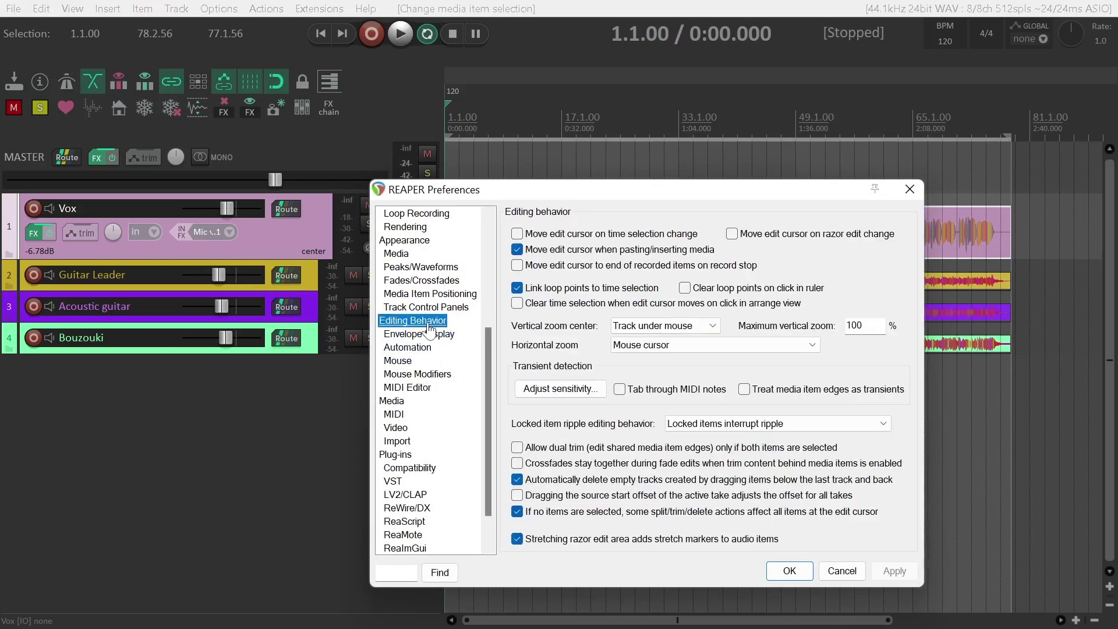
click(431, 376)
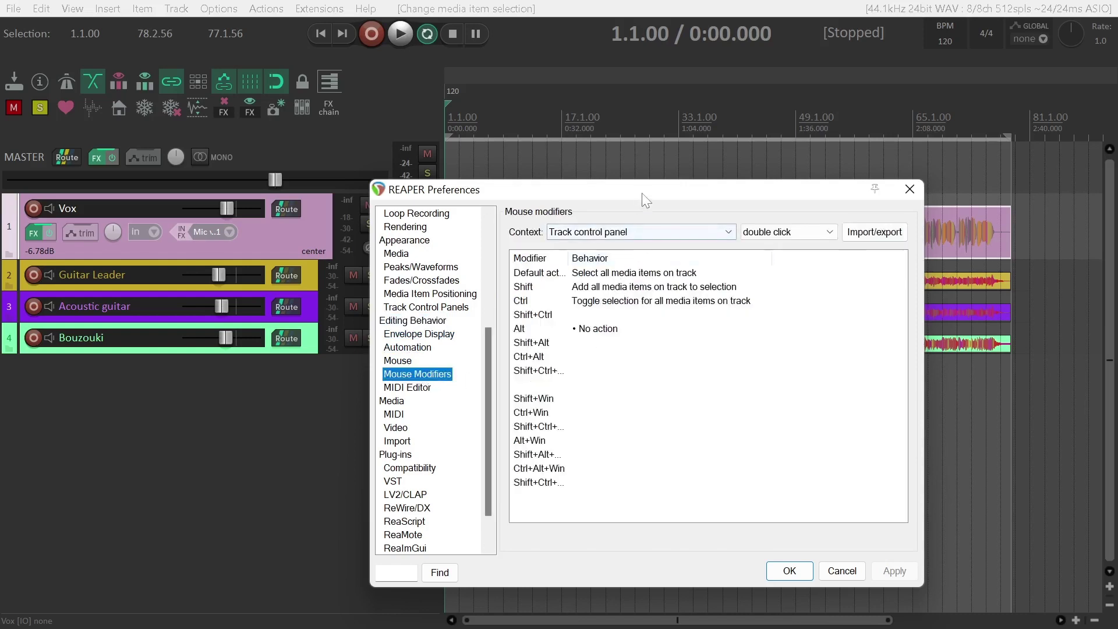
drag(642, 193, 721, 183)
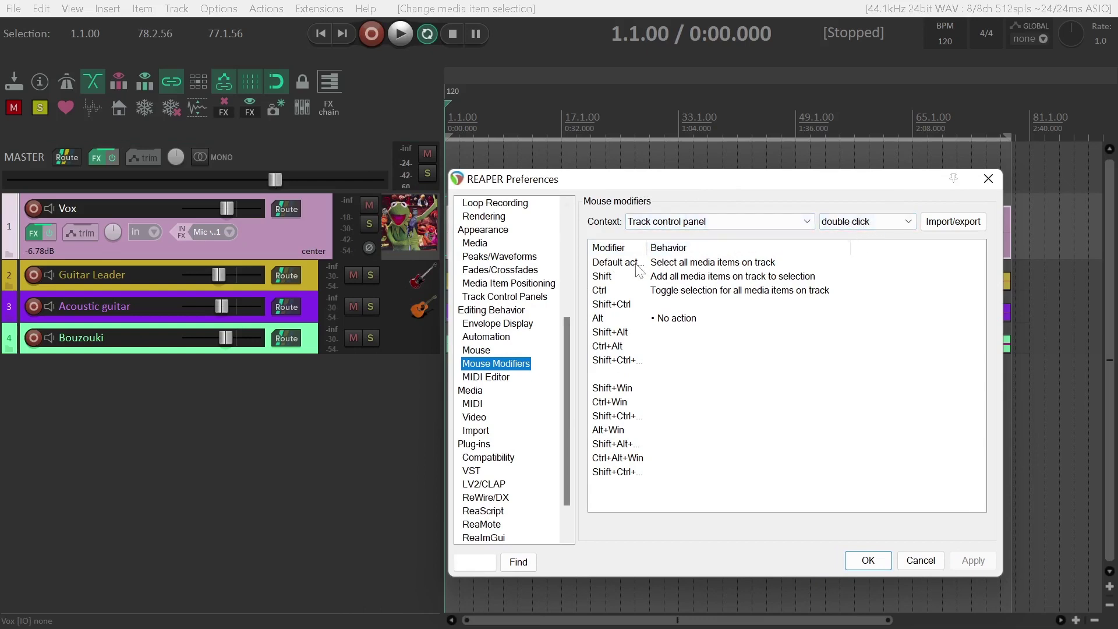
double_click(647, 247)
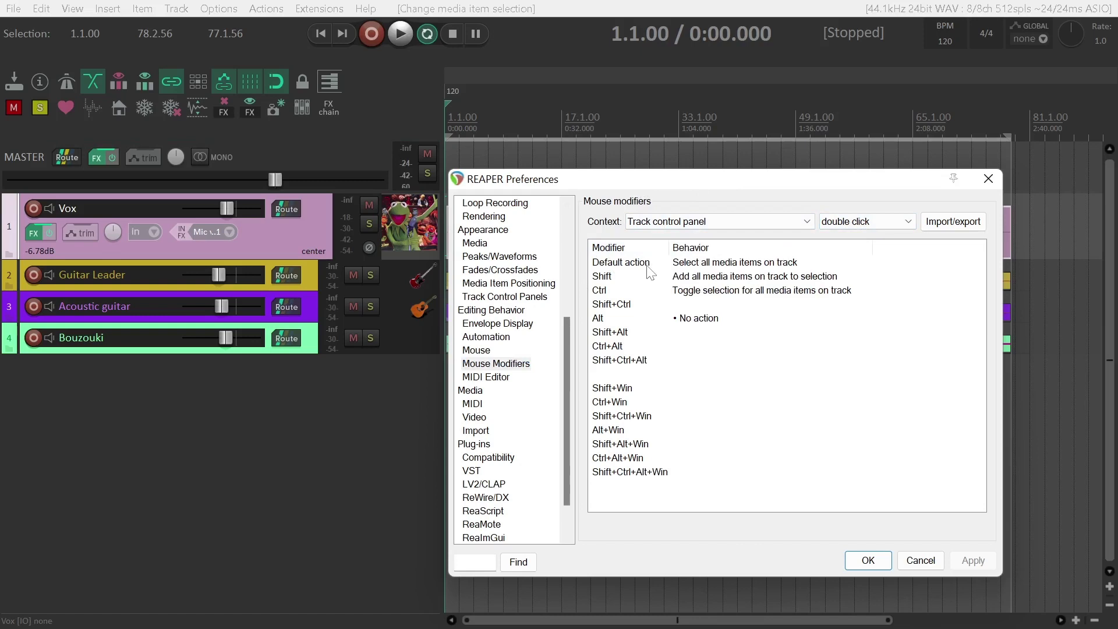
Test the default track panel action by selecting all media items on the Guitar Leader track, followed by those on the Vox track
click(688, 265)
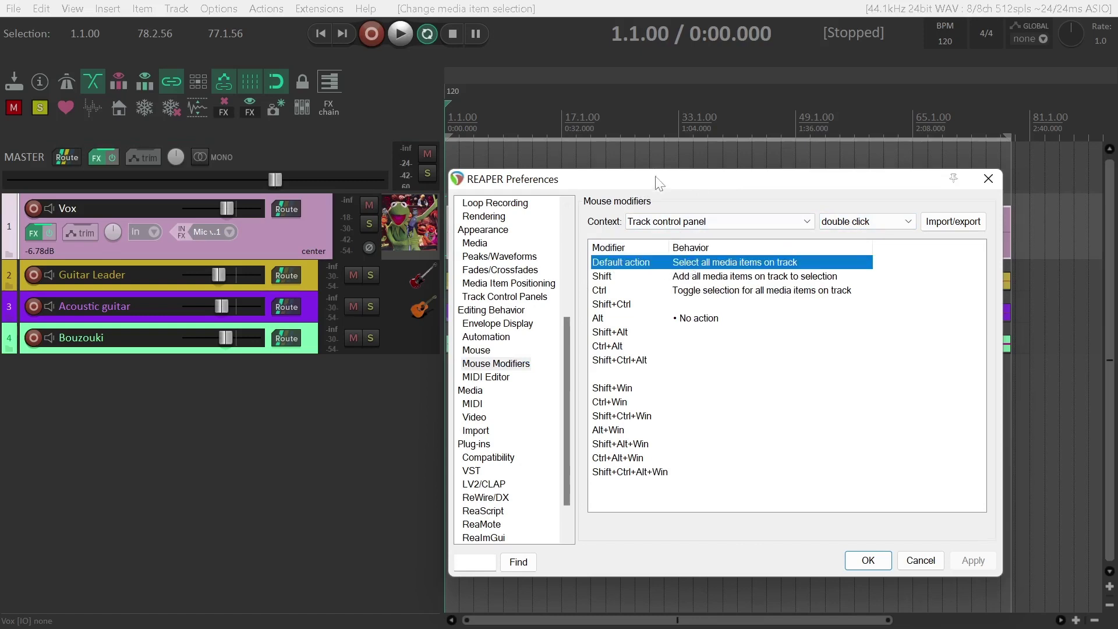
drag(663, 182, 570, 287)
double_click(307, 275)
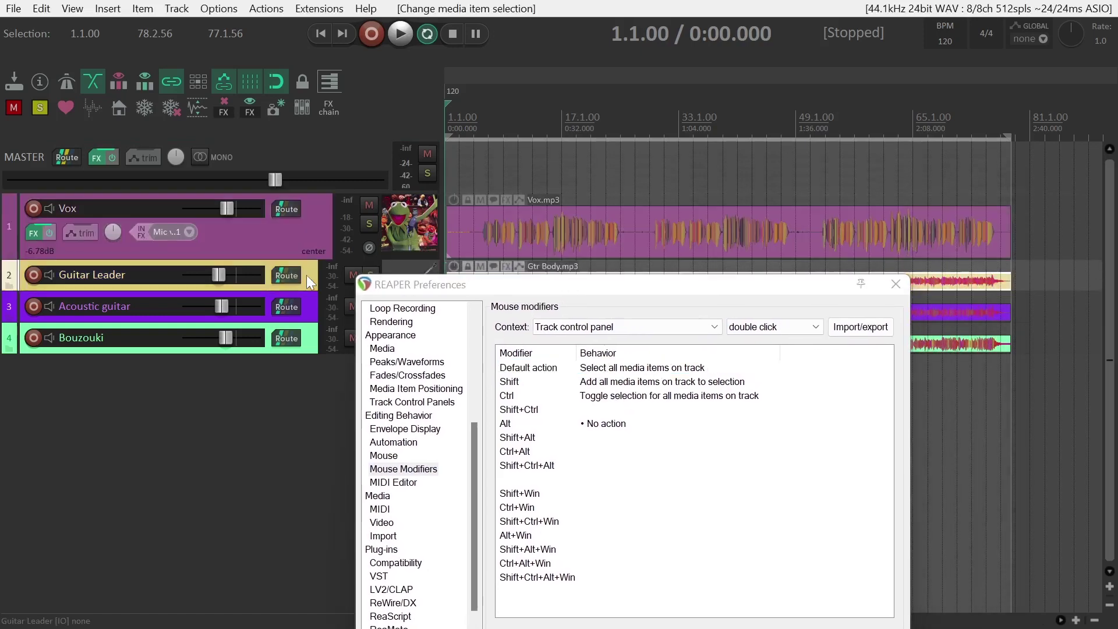
drag(455, 285, 448, 317)
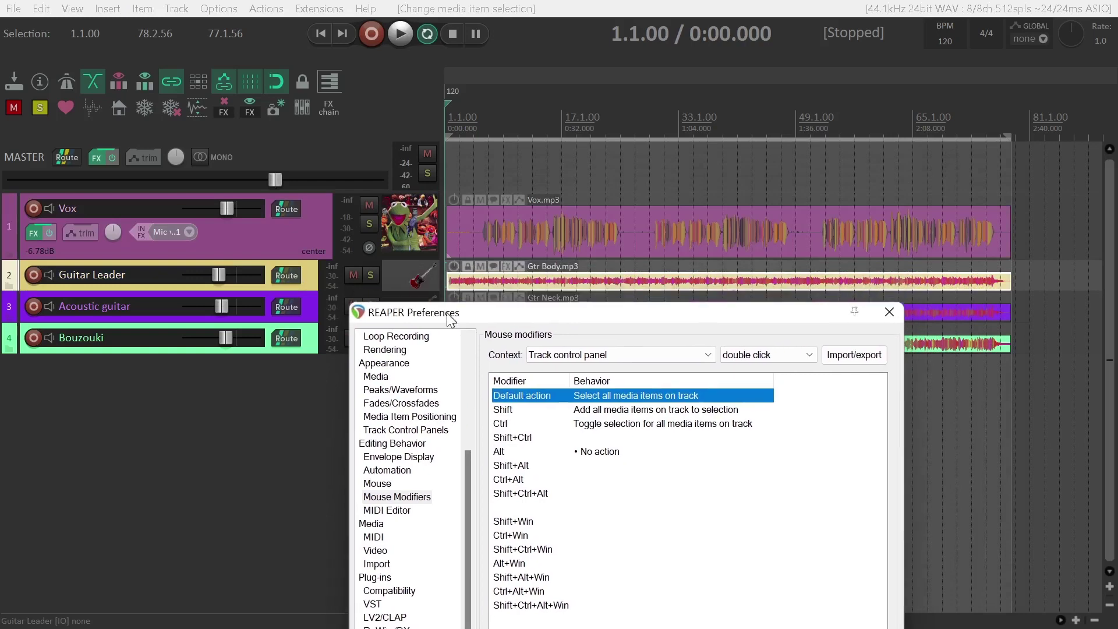
double_click(316, 240)
drag(574, 320, 585, 242)
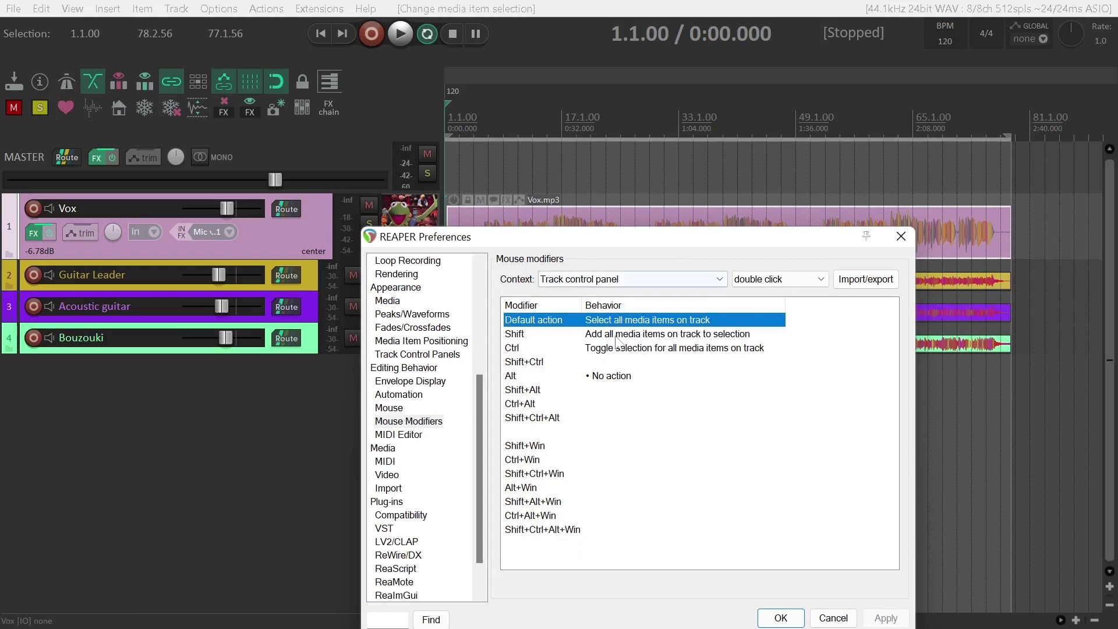
Open the action list for choosing the behavior of the Alt modifier on the track control panel
click(550, 337)
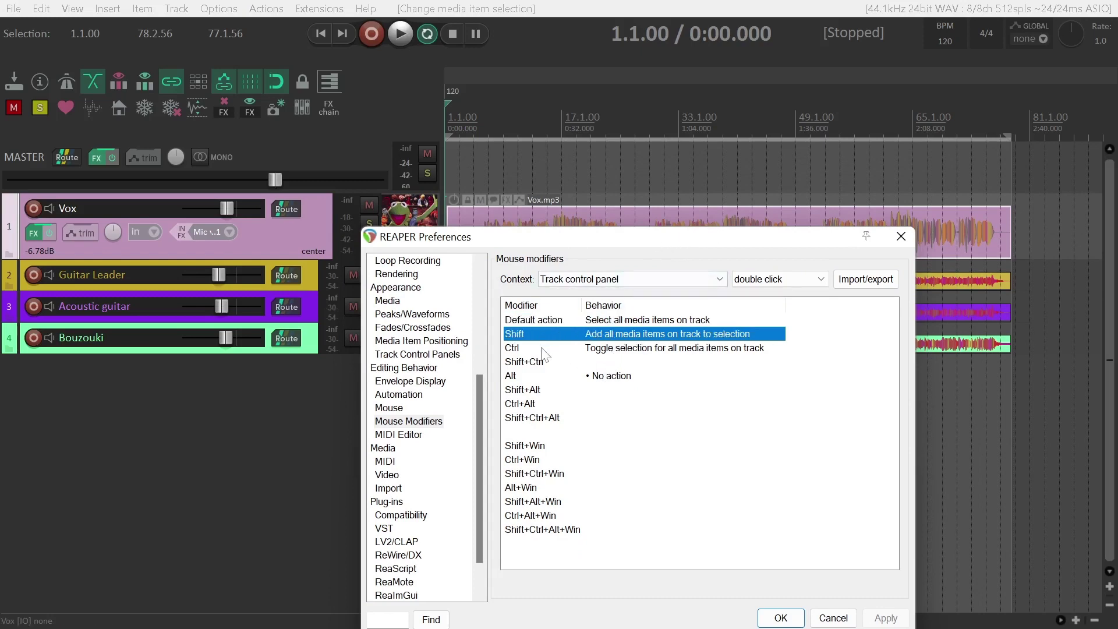
click(547, 348)
click(574, 375)
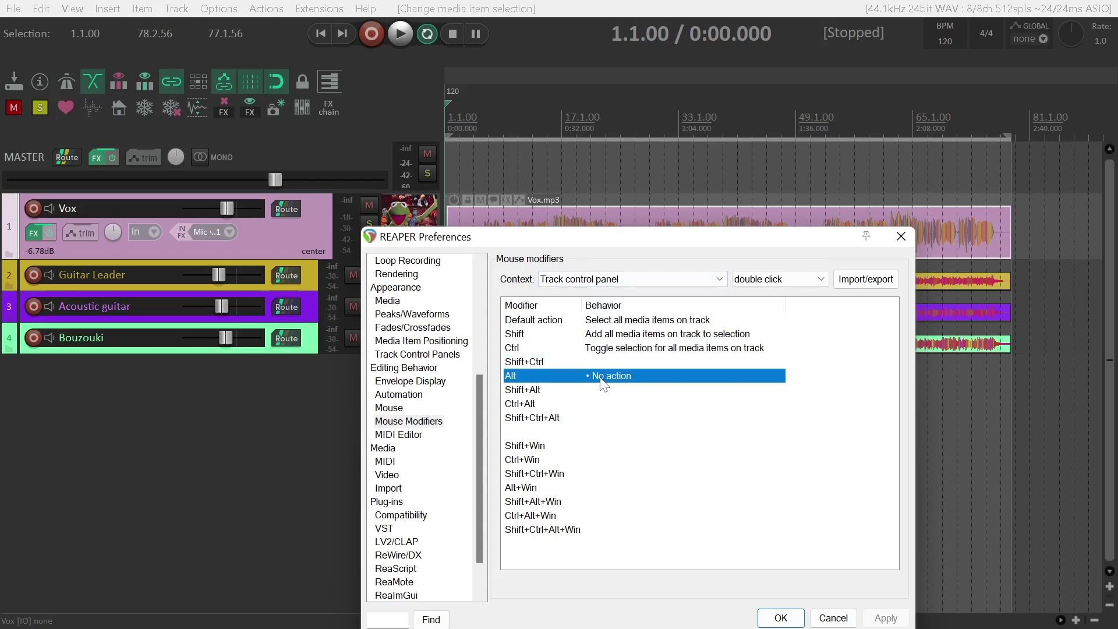
double_click(603, 379)
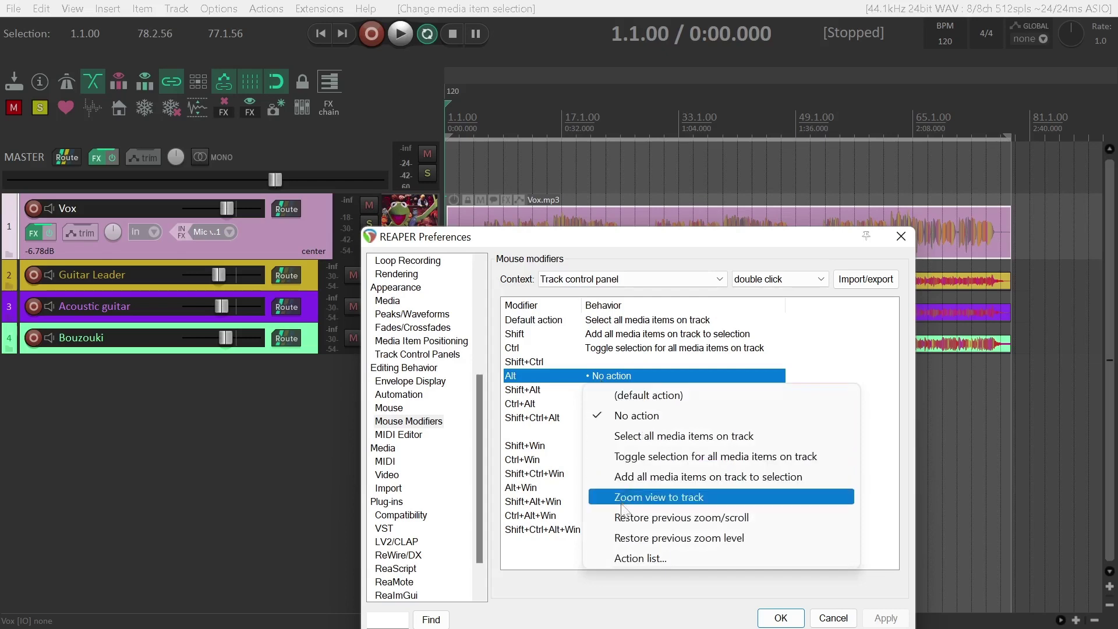
click(626, 560)
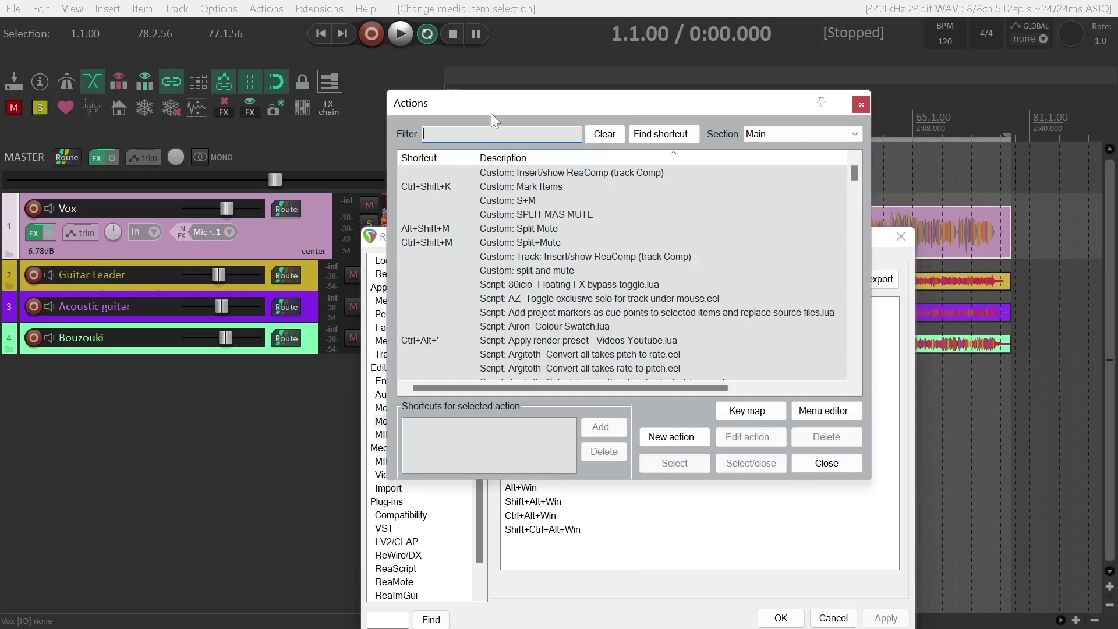
Filter the actions by "mixer", assign "View: Toggle mixer visible" to the Alt modifier, and save the preferences
text(mixer)
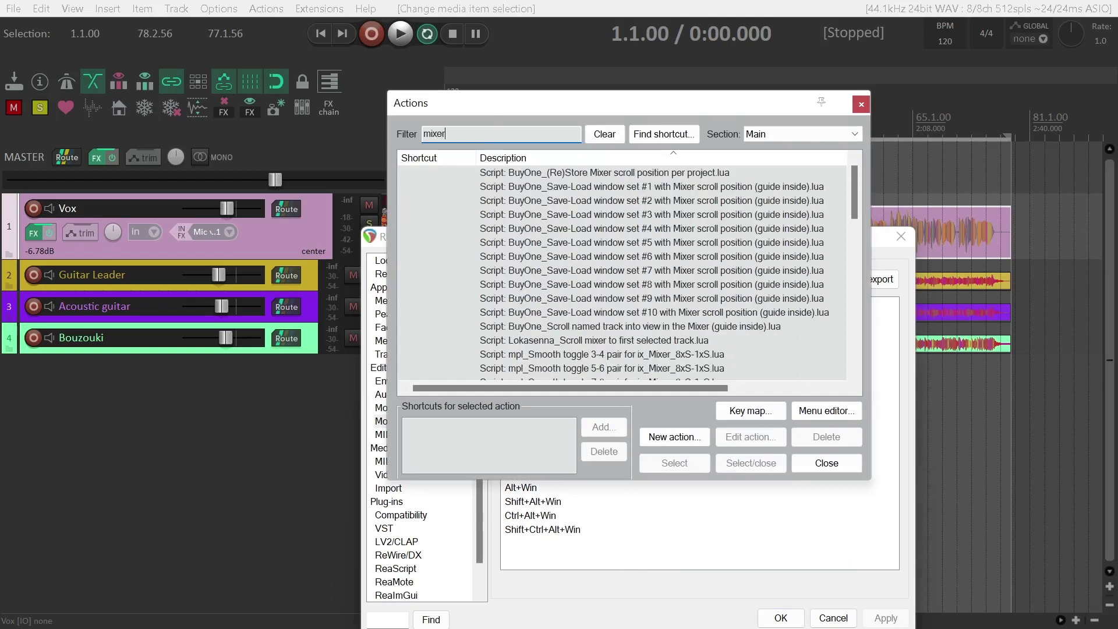
scroll(624, 347, down, 10)
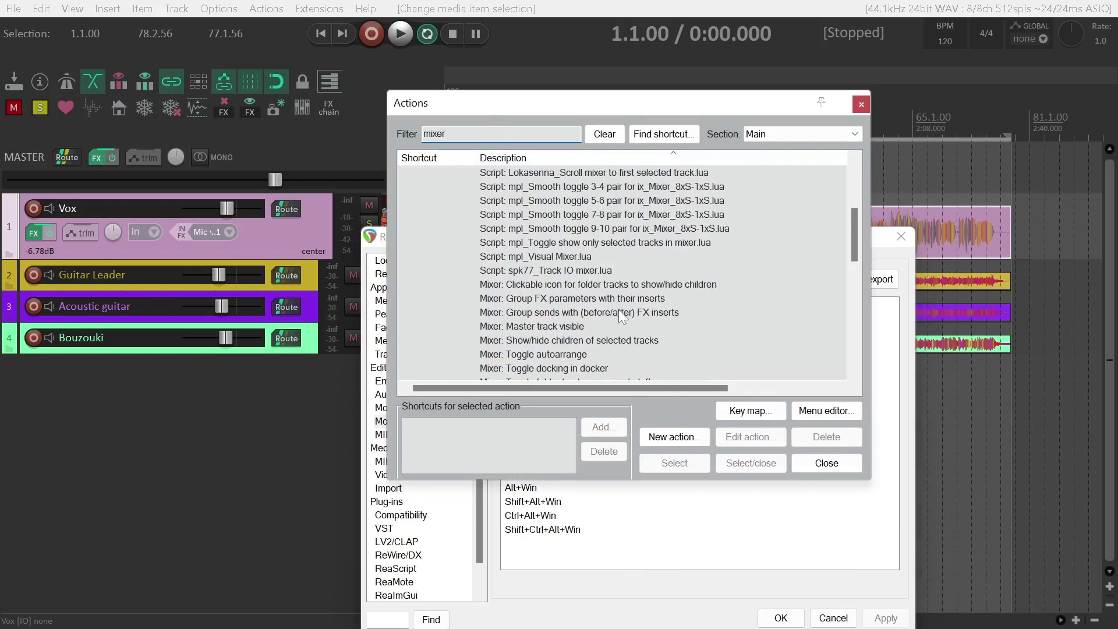
scroll(622, 349, down, 4)
click(547, 317)
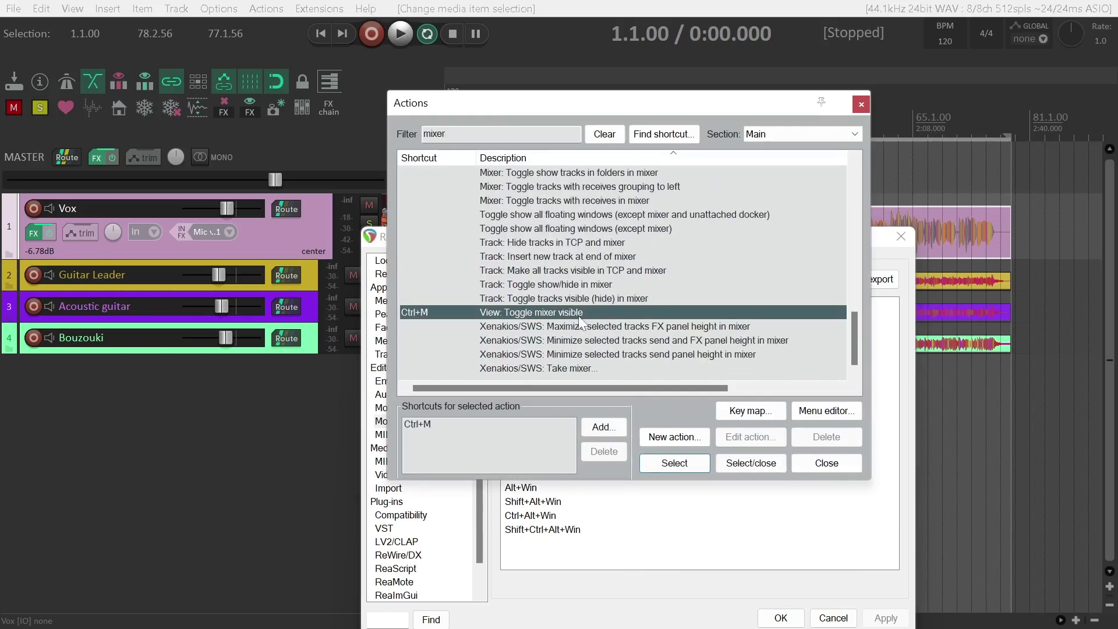
click(672, 464)
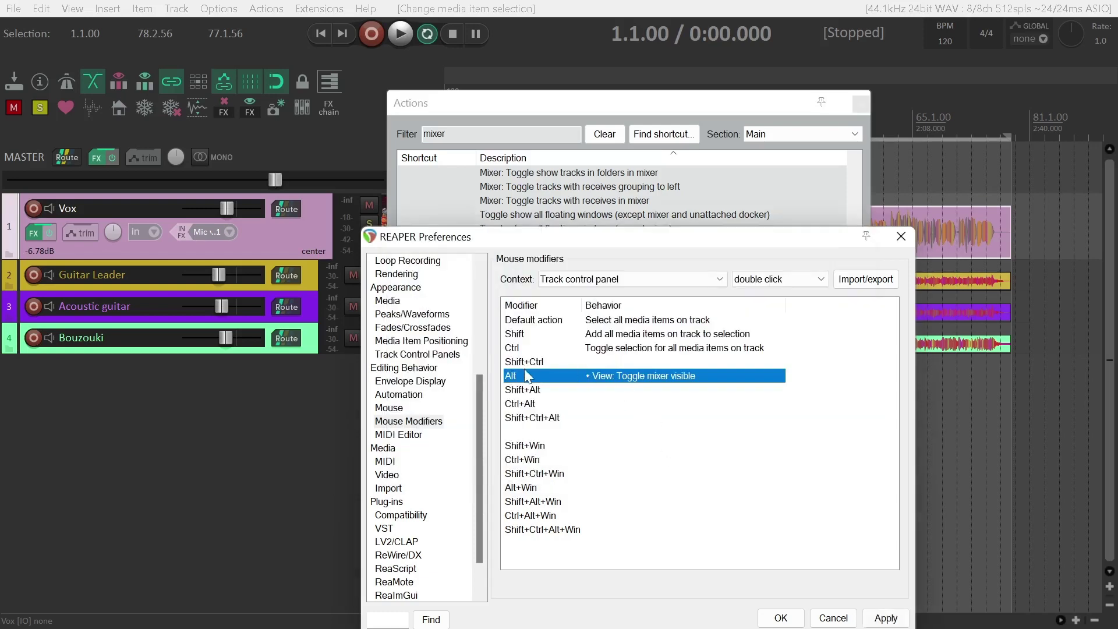
click(886, 618)
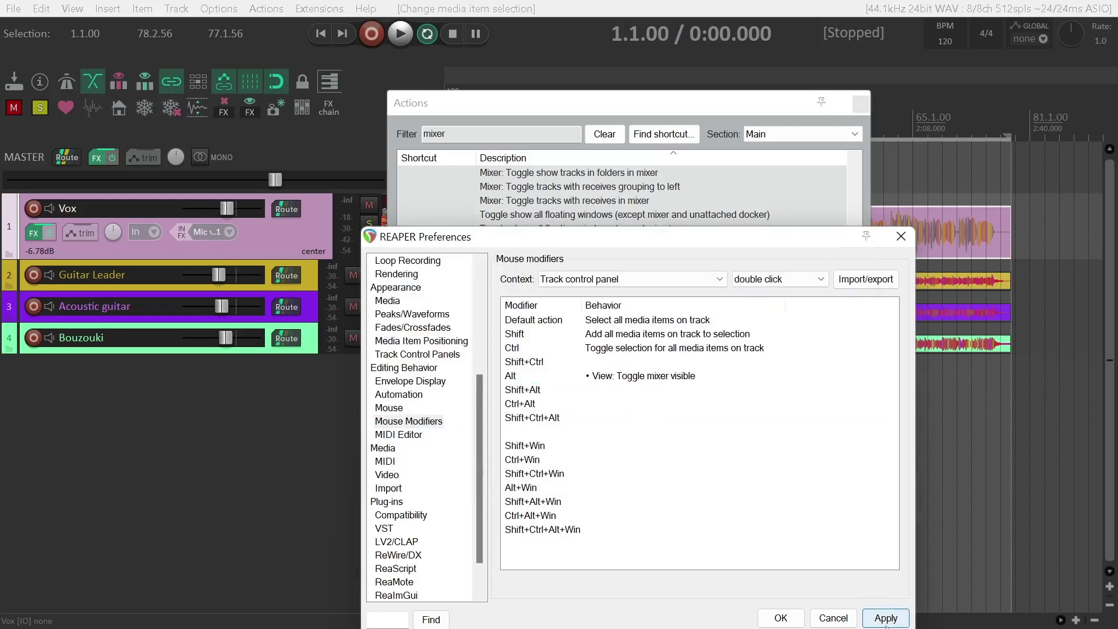
click(781, 618)
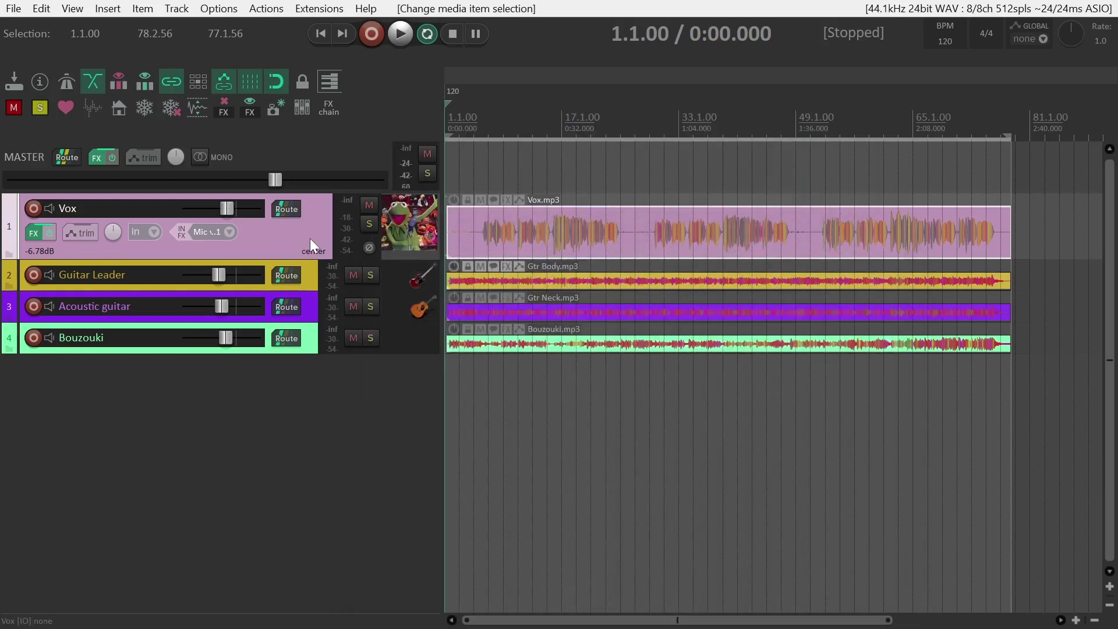
Resize the Vox track tall enough to show its effects slots and bring up the floating mixer
mouse_move(318, 260)
mouse_down()
mouse_move(317, 227)
mouse_move(318, 238)
mouse_up()
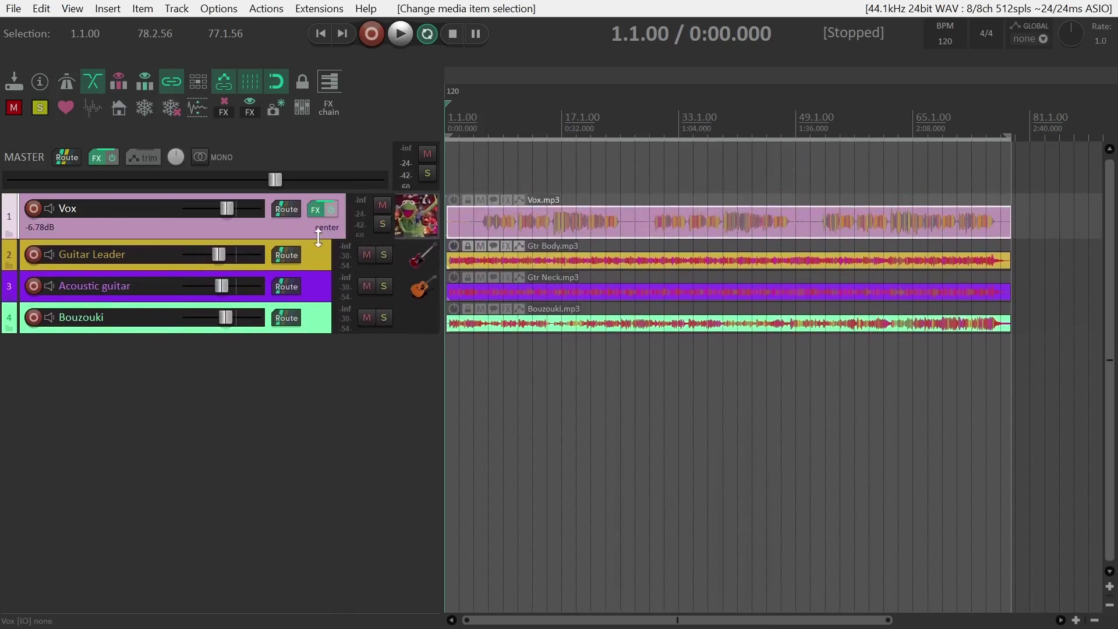
click(318, 230)
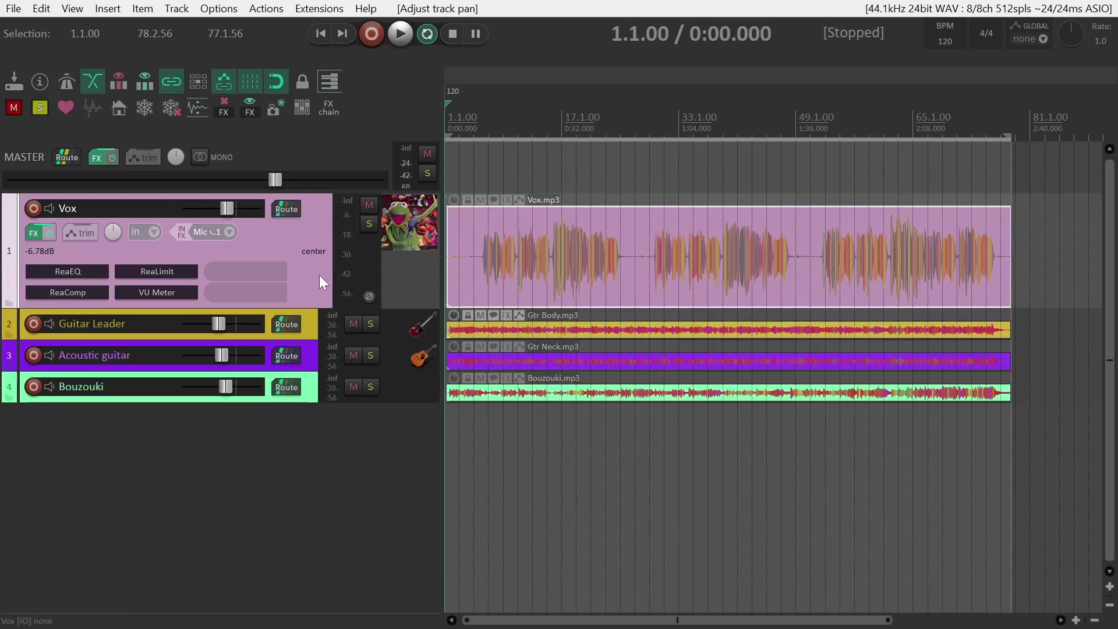
key(ctrl+m)
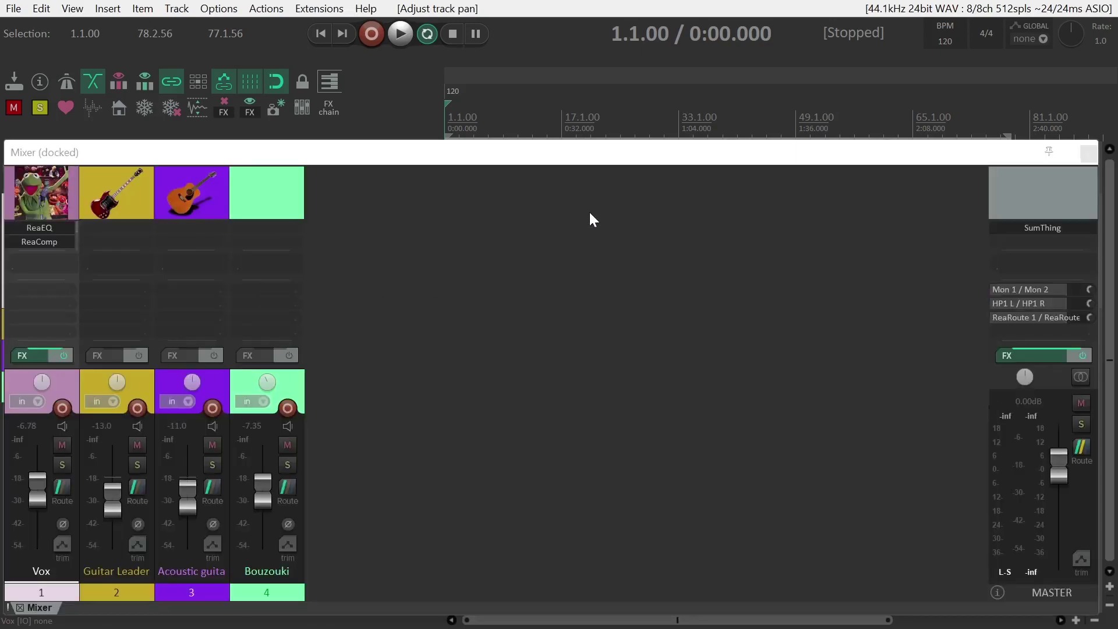
Reposition the floating mixer window and view its docker attachment options without changing them
drag(583, 164, 618, 135)
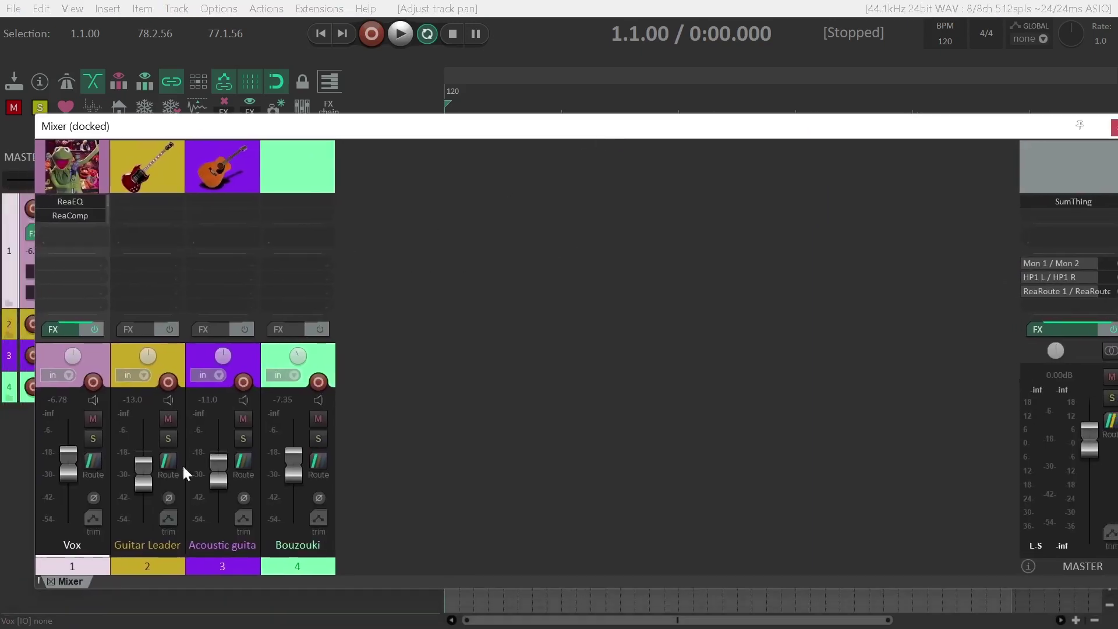
click(39, 581)
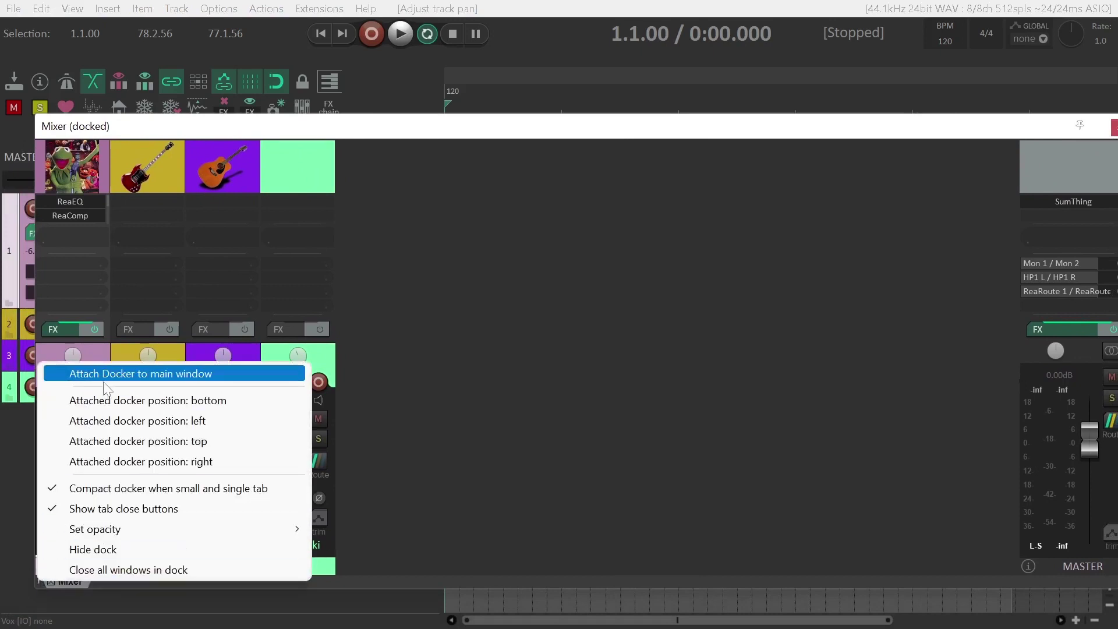
click(635, 207)
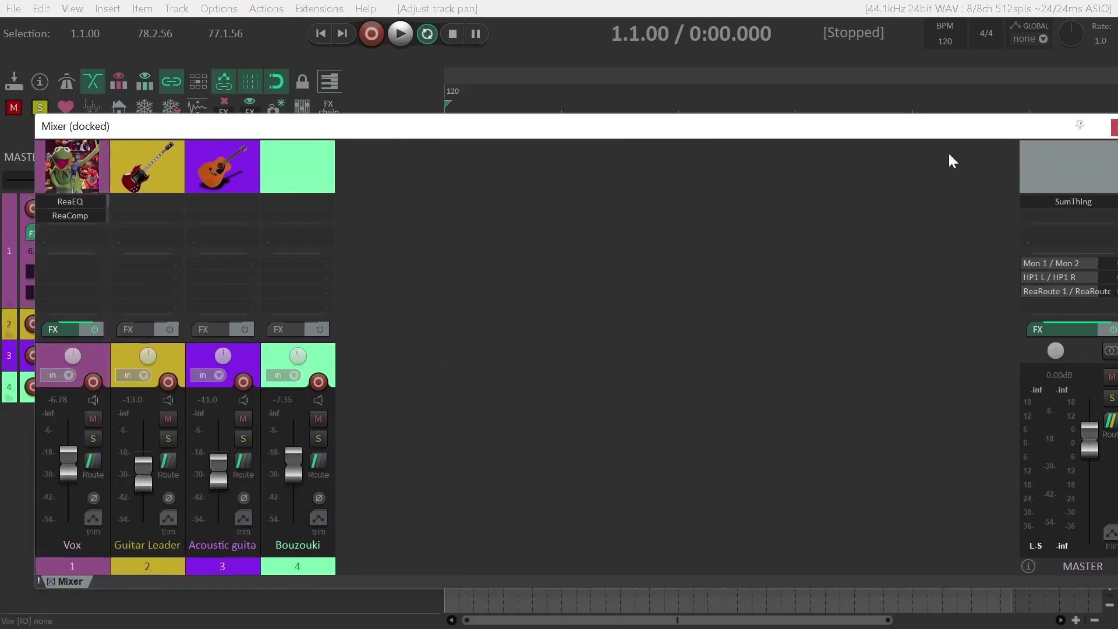
Narrow the floating mixer to one track strip plus the master and place it just beside the track control panel
drag(933, 130, 875, 125)
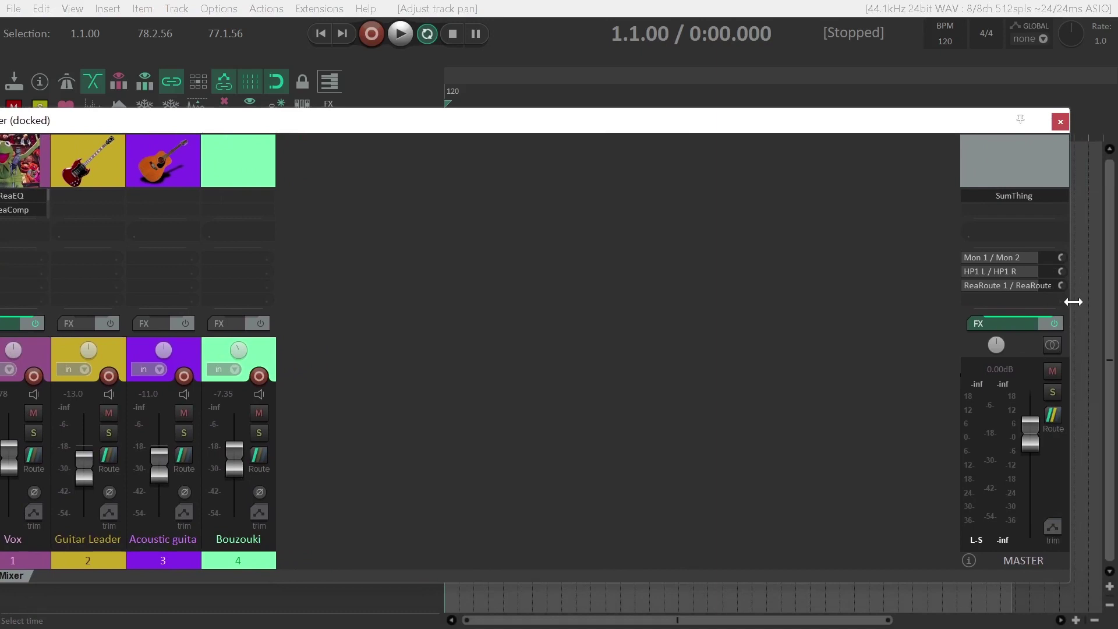
drag(1074, 301, 210, 263)
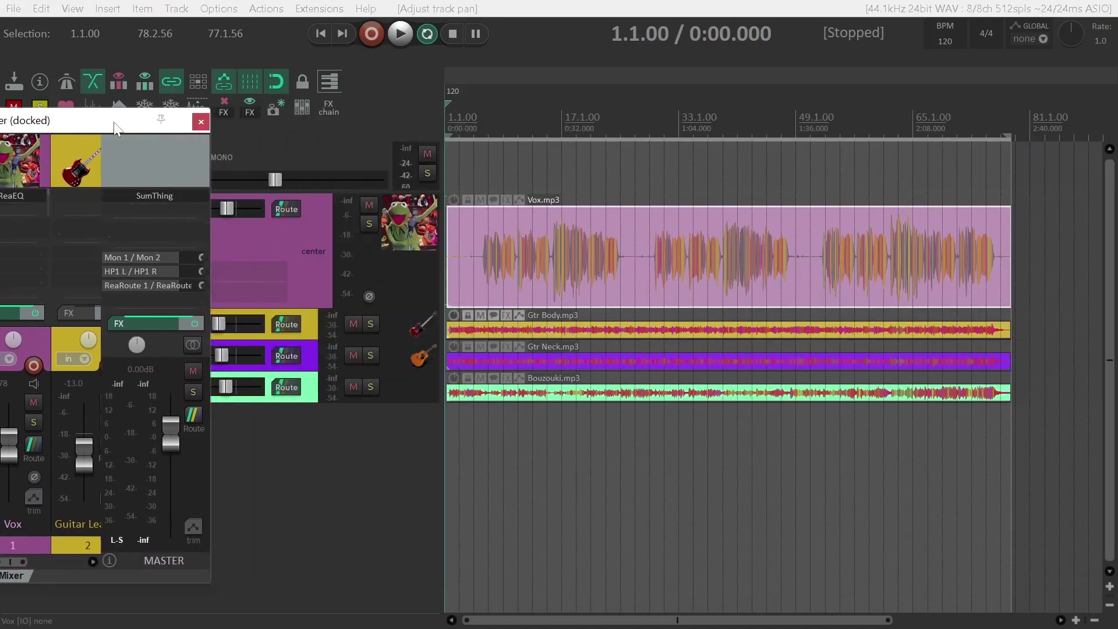
drag(115, 125, 586, 159)
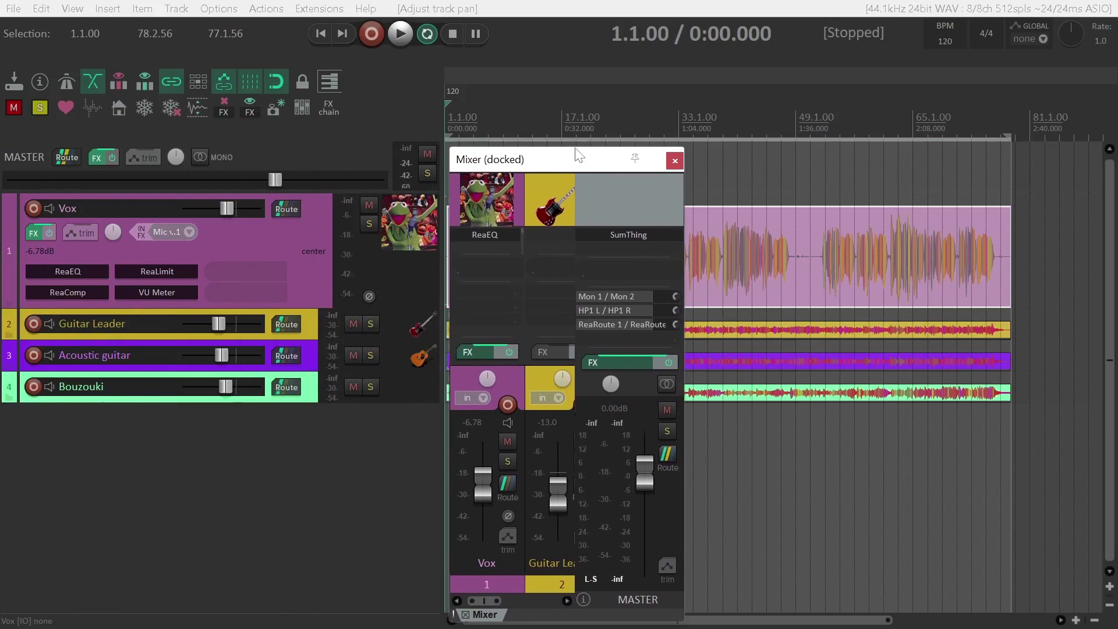
mouse_move(579, 160)
mouse_down()
mouse_move(571, 142)
mouse_move(577, 182)
mouse_move(571, 152)
mouse_up()
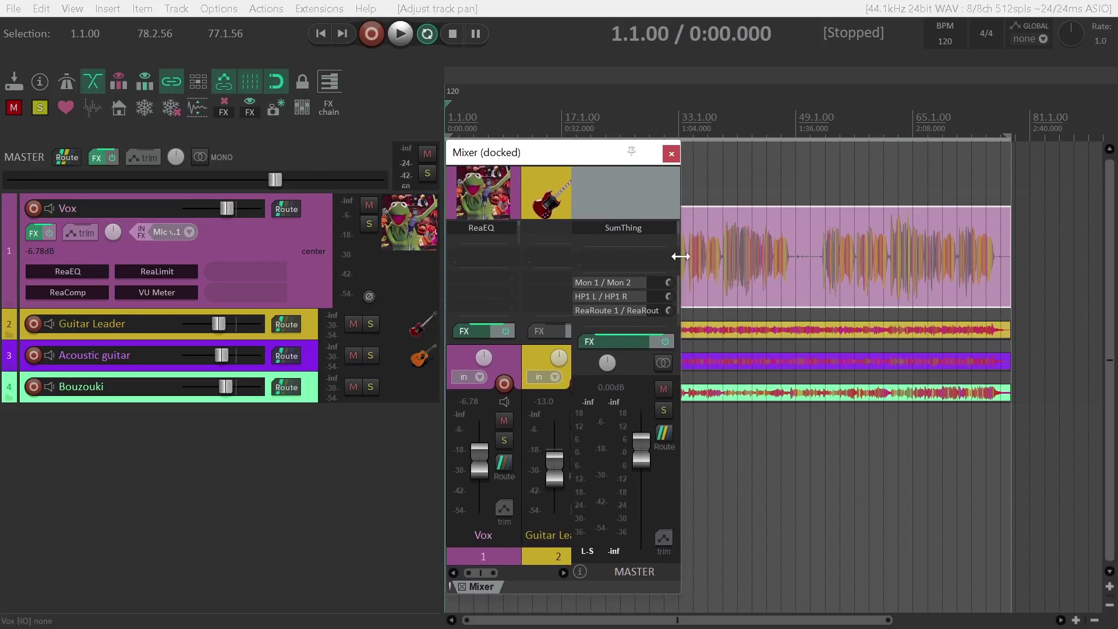
drag(676, 252, 641, 248)
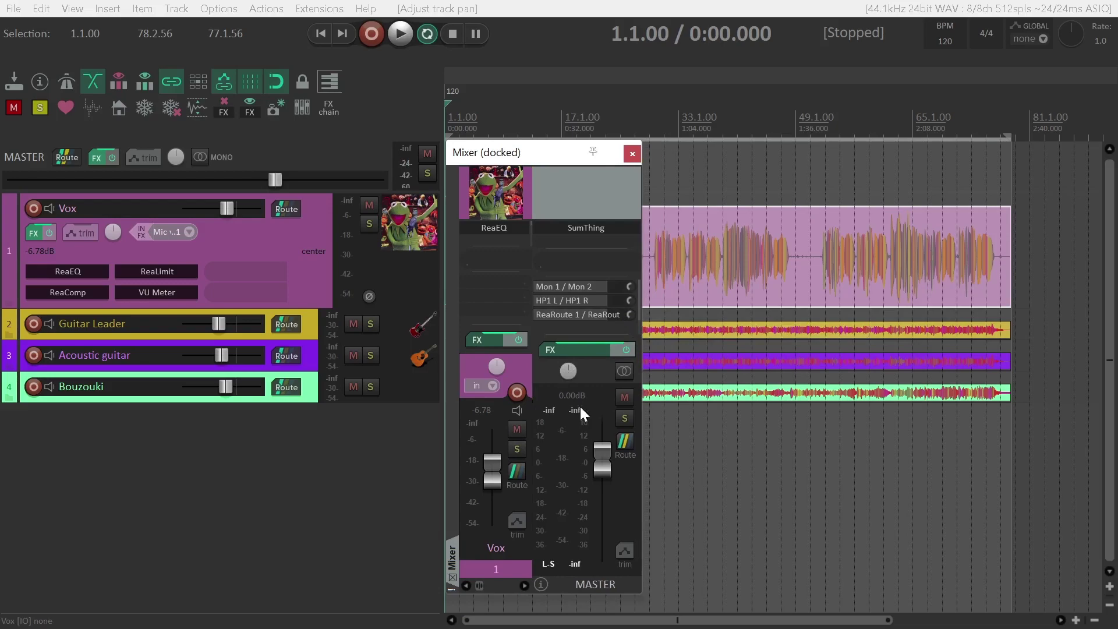
Toggle the master track's visibility in the track control panel off and on again, twice
click(80, 15)
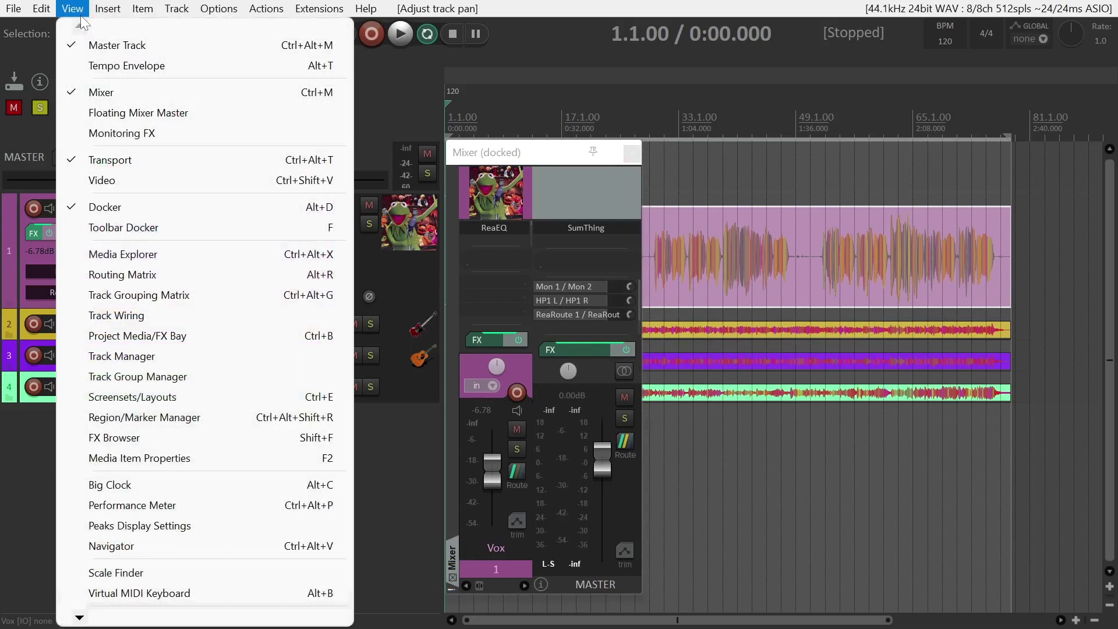
click(100, 43)
click(78, 9)
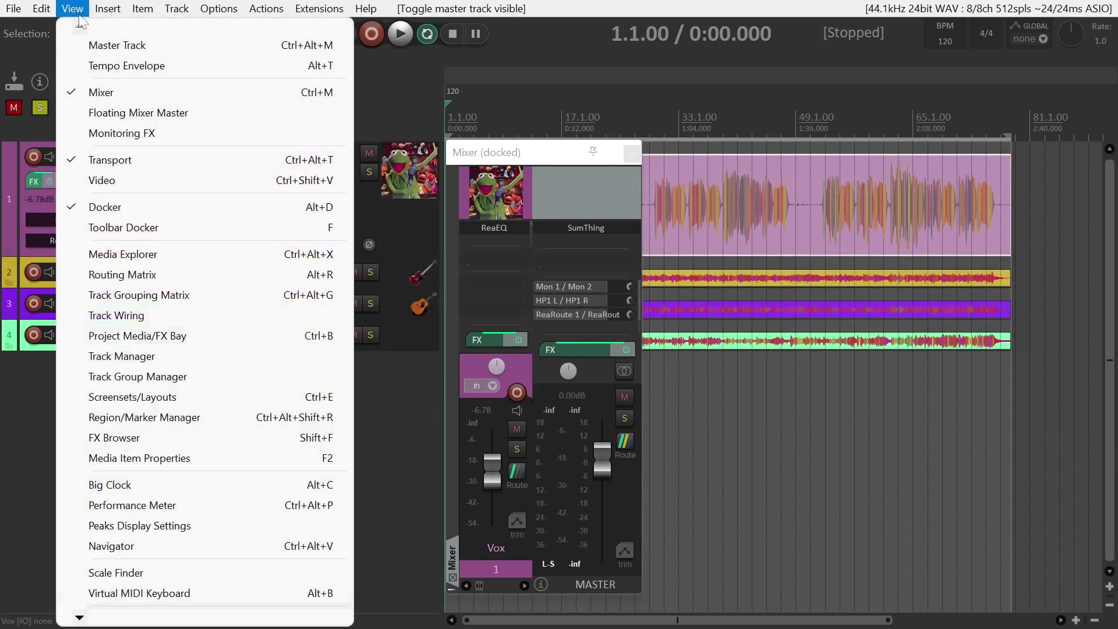
click(103, 41)
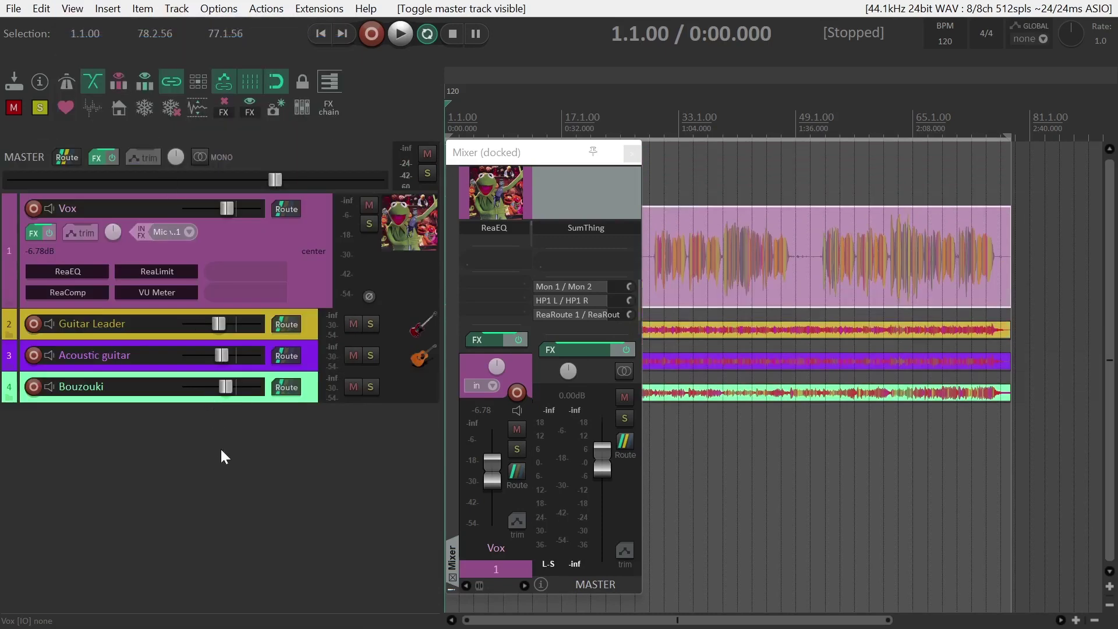
key(ctrl+alt+m)
key(ctrl+alt+m)
View the floating mixer's docker options and its Master Track display options without changing them
click(453, 590)
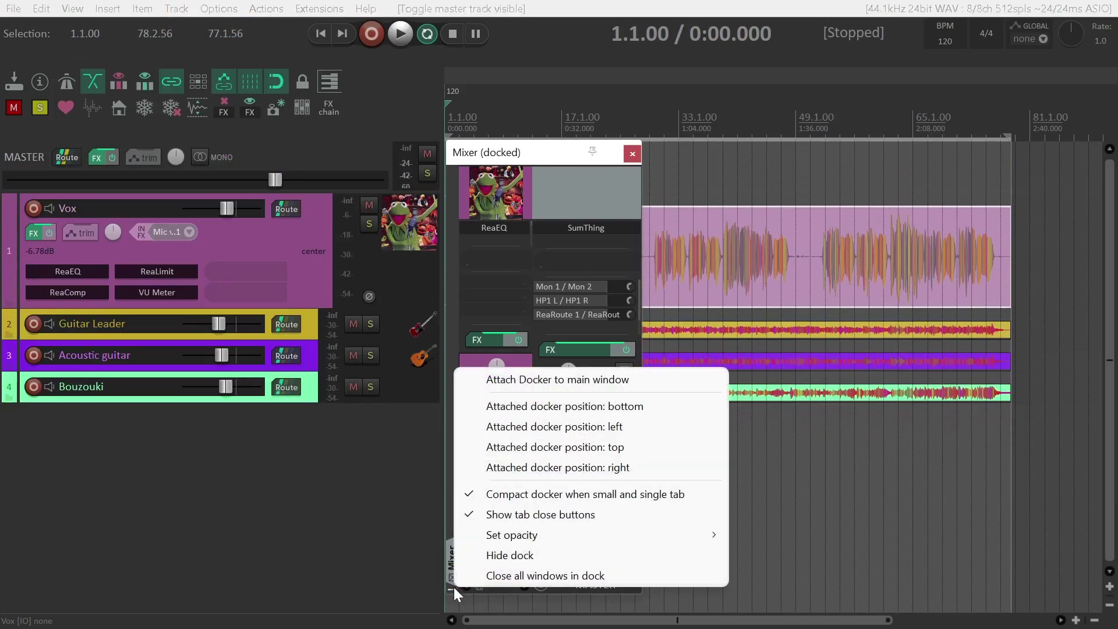
click(452, 568)
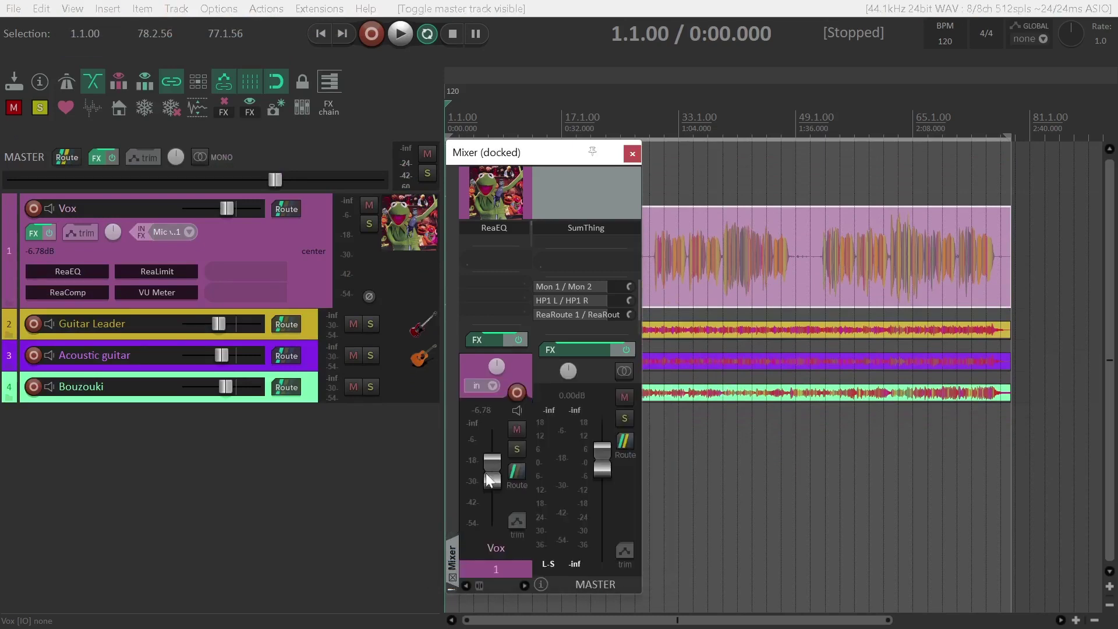
right_click(612, 190)
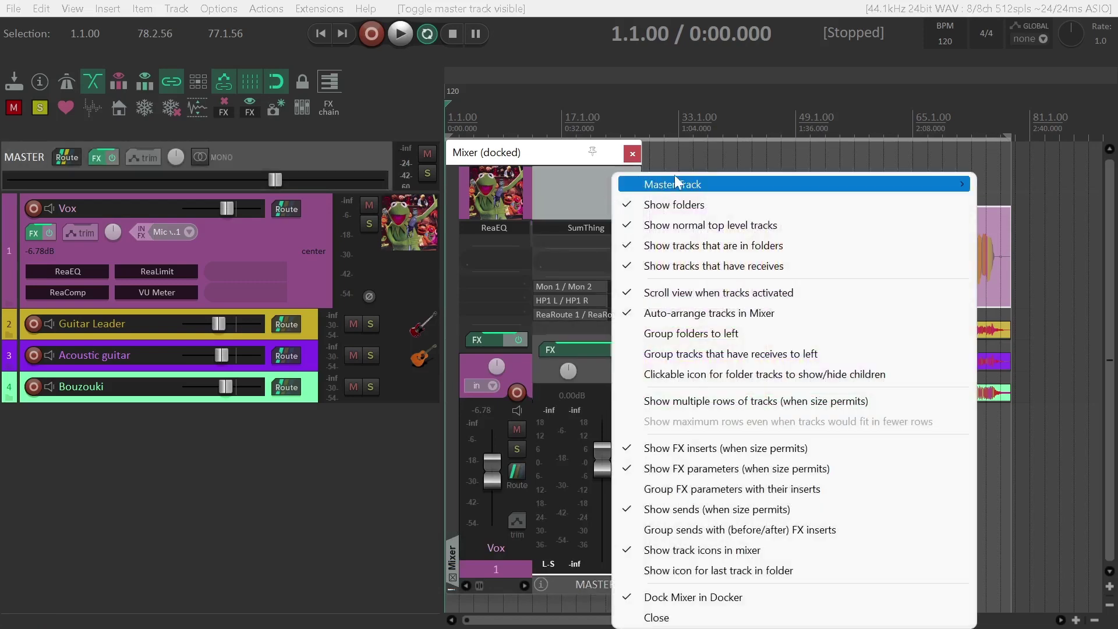
mouse_move(674, 182)
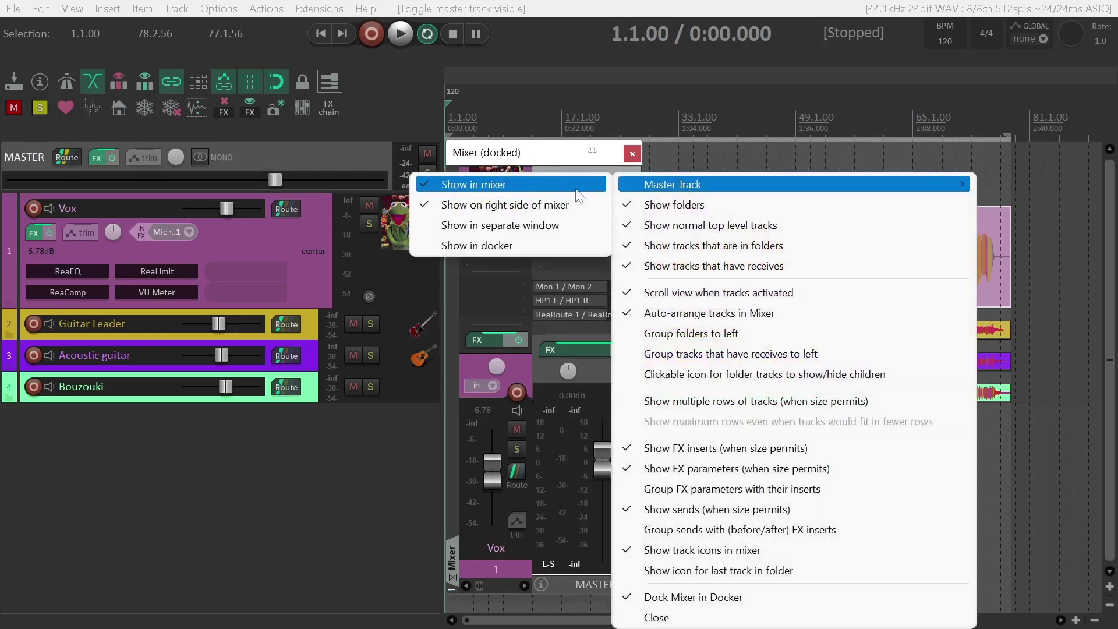
click(588, 171)
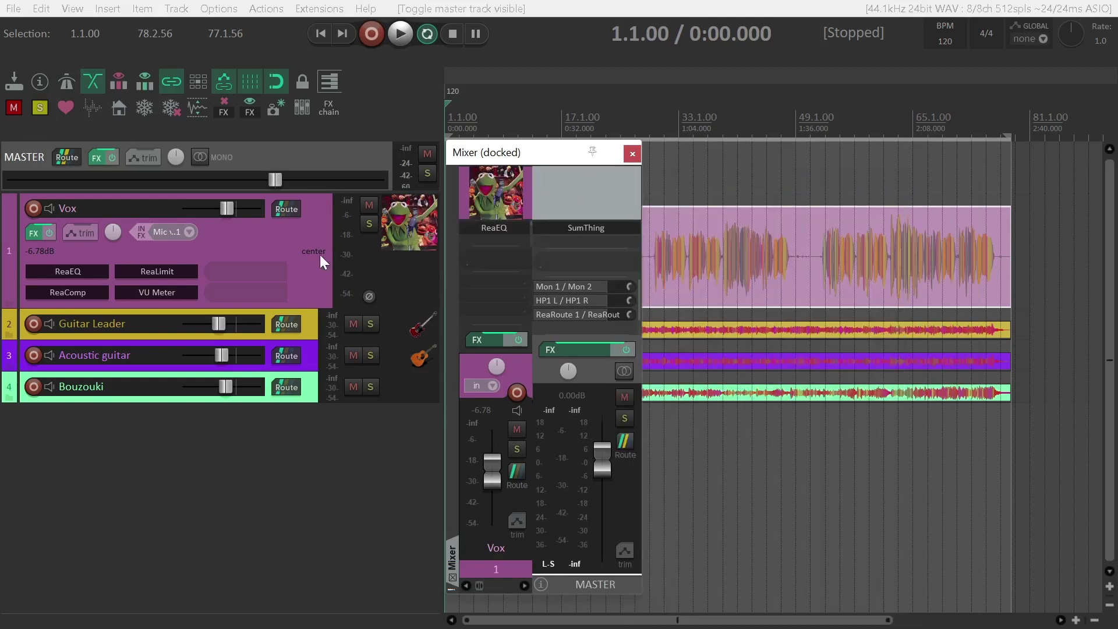
Close the floating mixer and enlarge the Guitar Leader track until its effects slots show
click(632, 154)
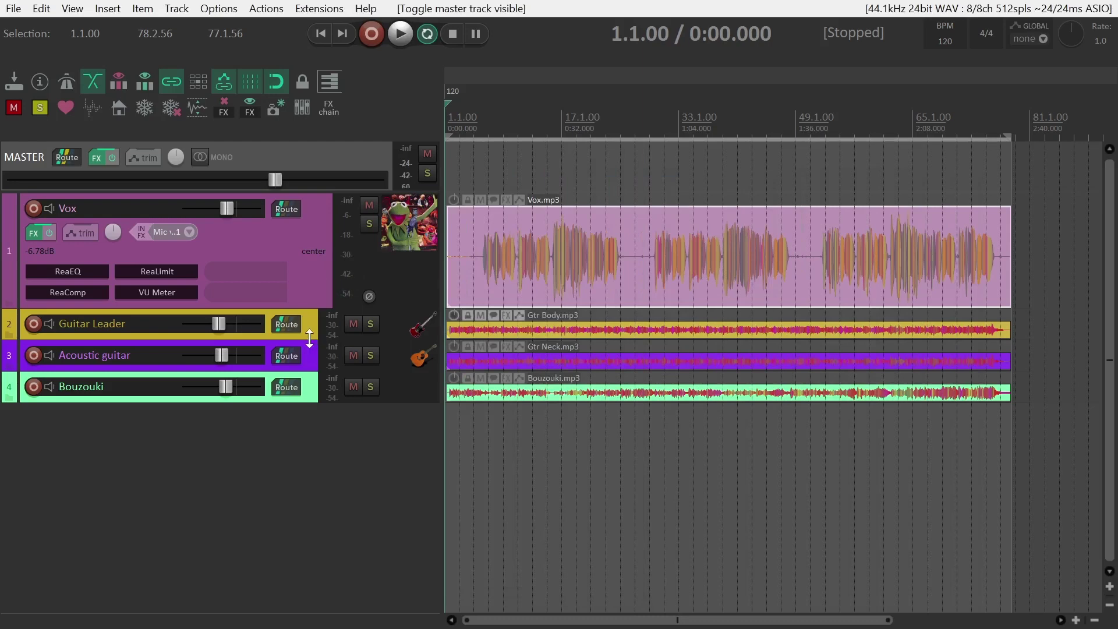
mouse_move(309, 340)
mouse_down()
mouse_move(324, 526)
mouse_move(307, 352)
mouse_up()
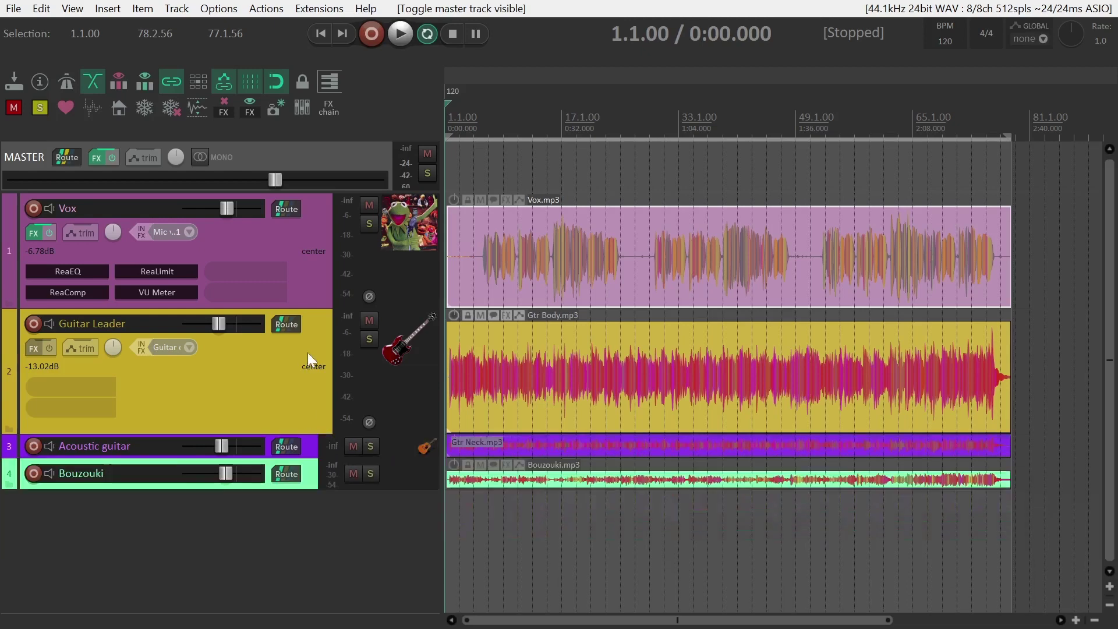
Select the Guitar Leader track, bring the floating mixer back, and shift it slightly toward the track control panel
click(313, 377)
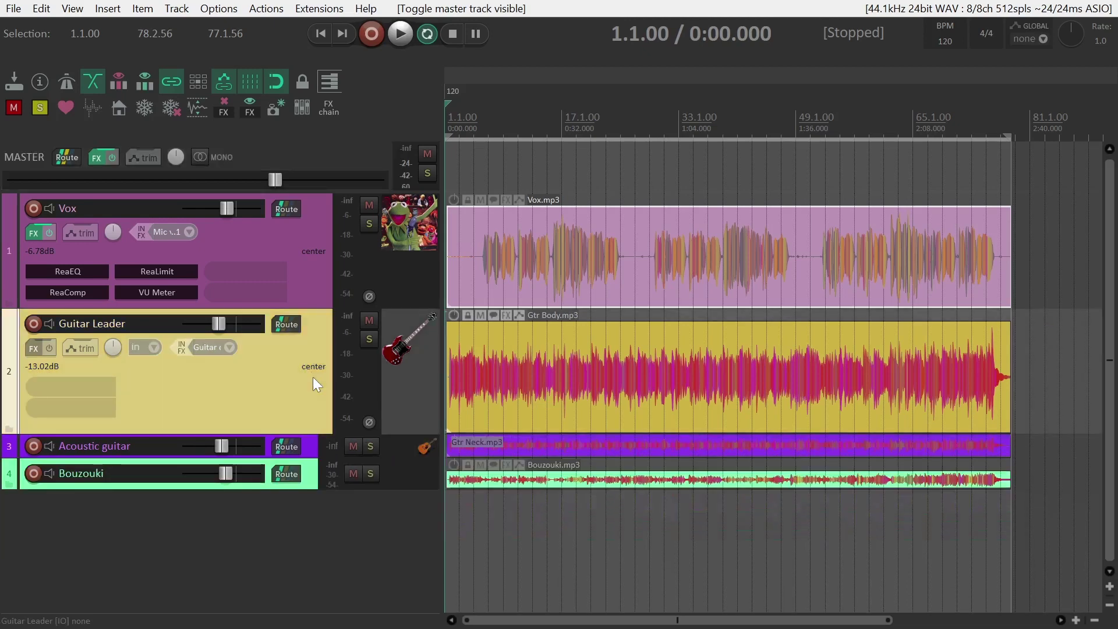
key(ctrl+m)
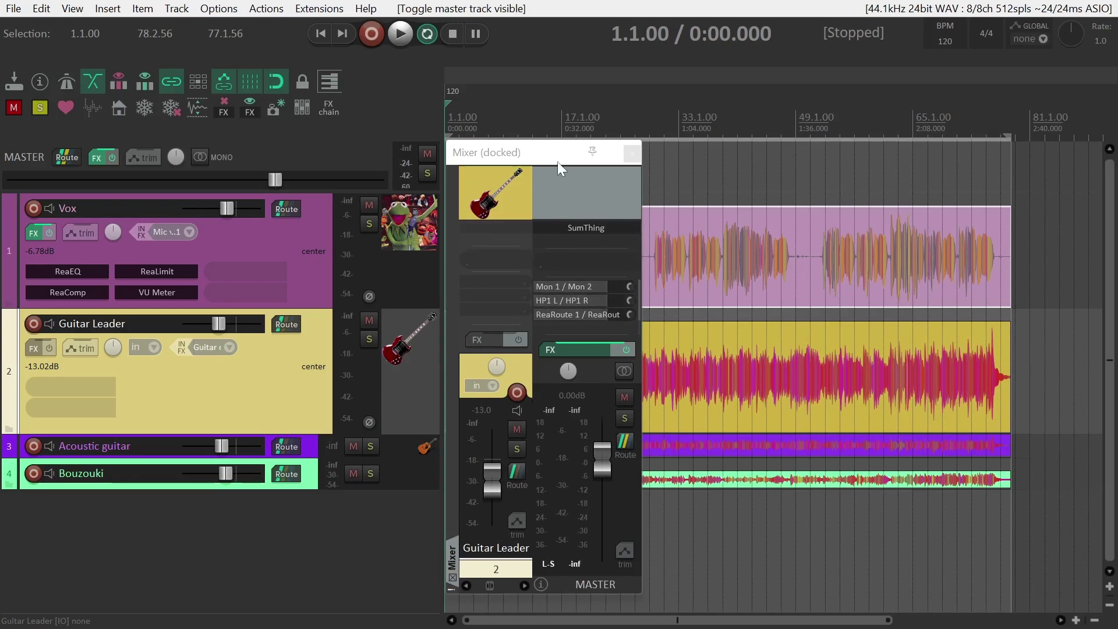
mouse_move(550, 156)
mouse_down()
mouse_move(568, 204)
mouse_move(582, 174)
mouse_move(549, 149)
mouse_move(545, 158)
mouse_up()
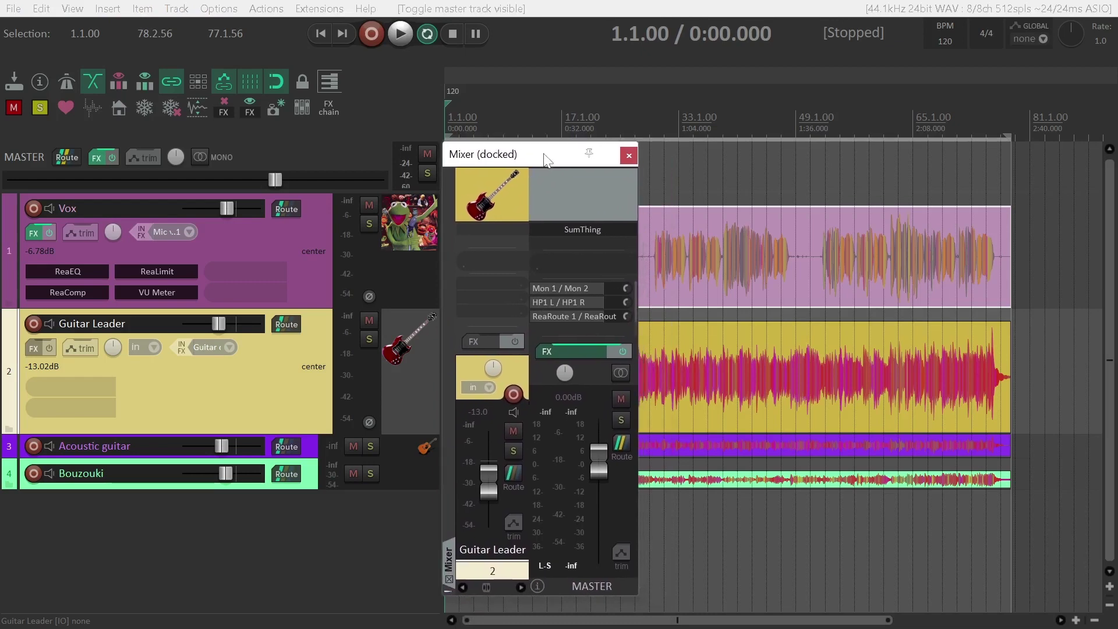
Solo the Guitar Leader track from the mixer and play the project briefly to check its level beside the master
click(514, 451)
key(space)
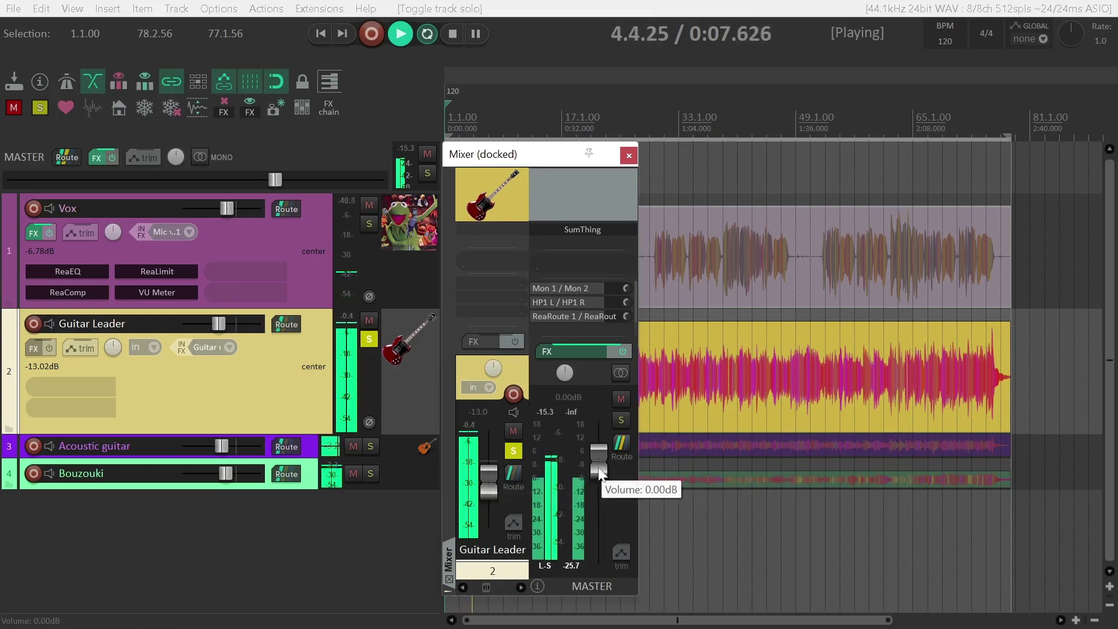
key(space)
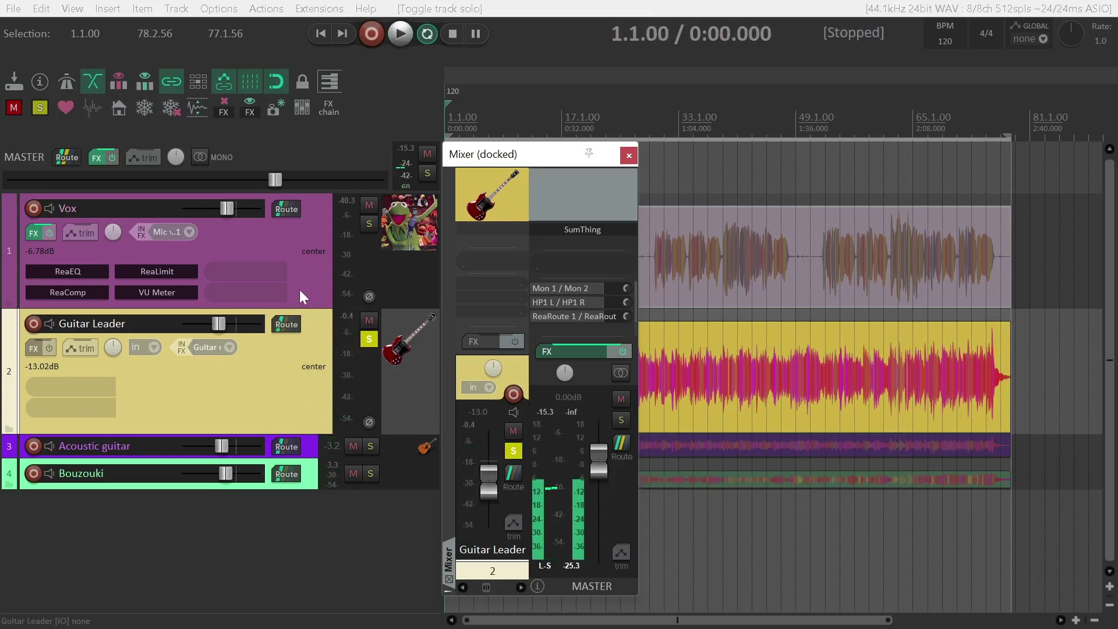
Select the Vox, Acoustic guitar, Bouzouki and Guitar Leader tracks in turn to check which strip the mixer displays, ending on Vox
click(300, 289)
click(306, 452)
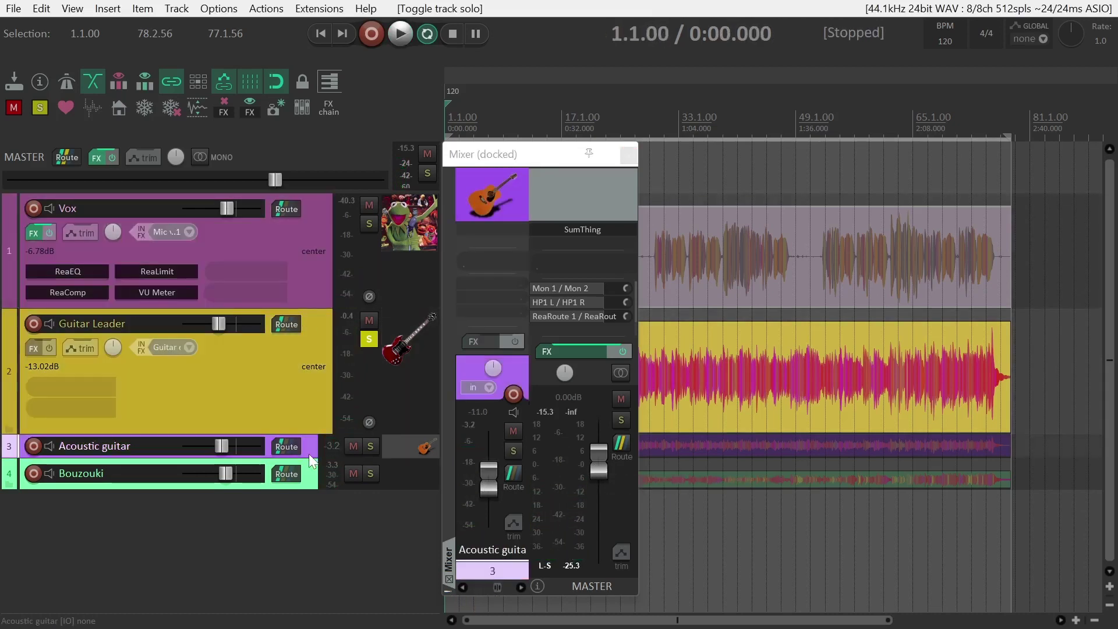
click(312, 484)
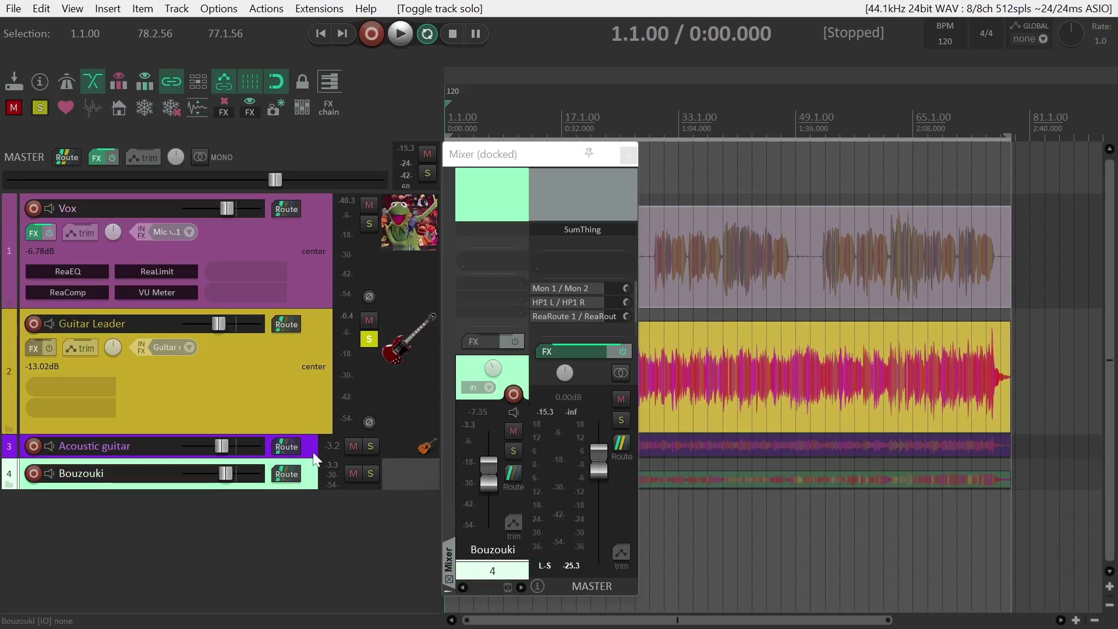
click(313, 452)
click(315, 419)
click(320, 295)
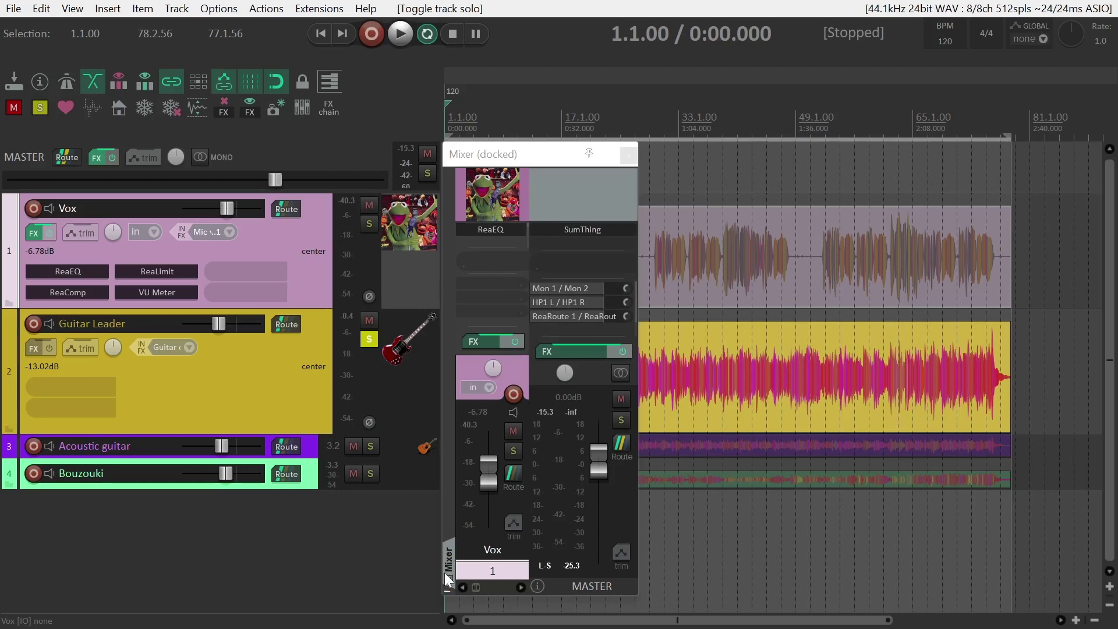
View the mixer's docker attachment options without changing them and return to the Vox track
click(447, 592)
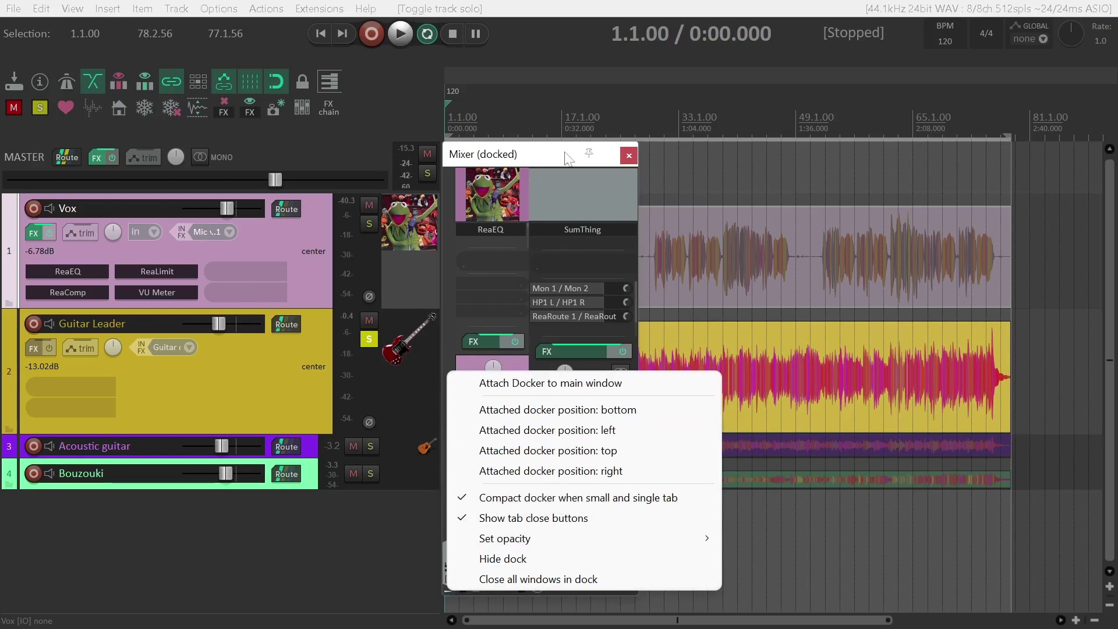
click(539, 162)
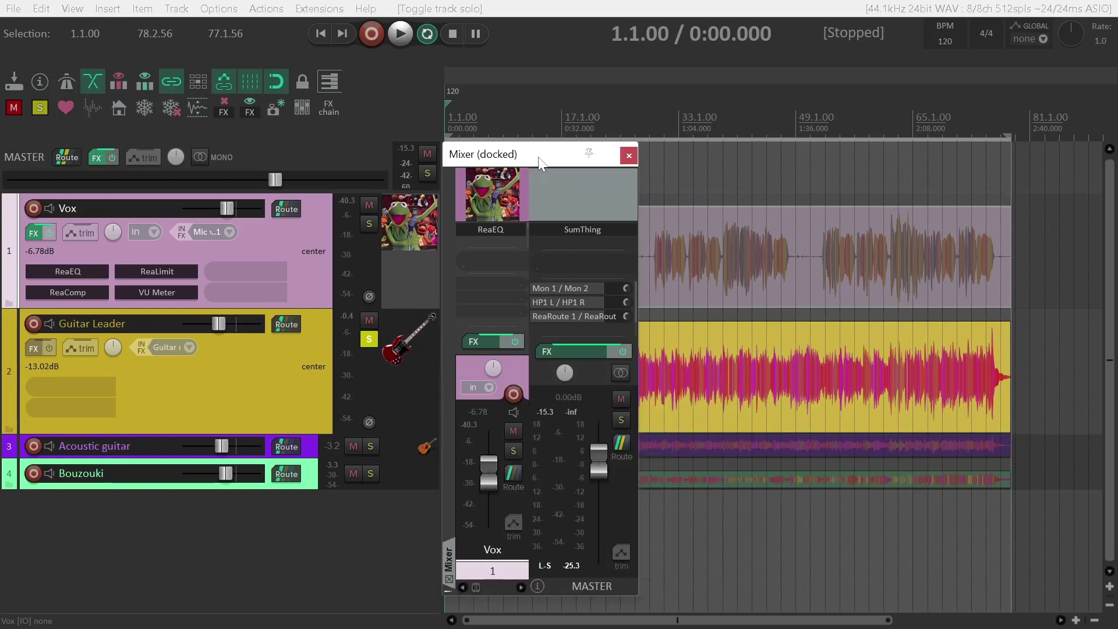
click(319, 284)
Review the Alt double-click assignment for the track control panel in the mouse modifier preferences
key(ctrl+p)
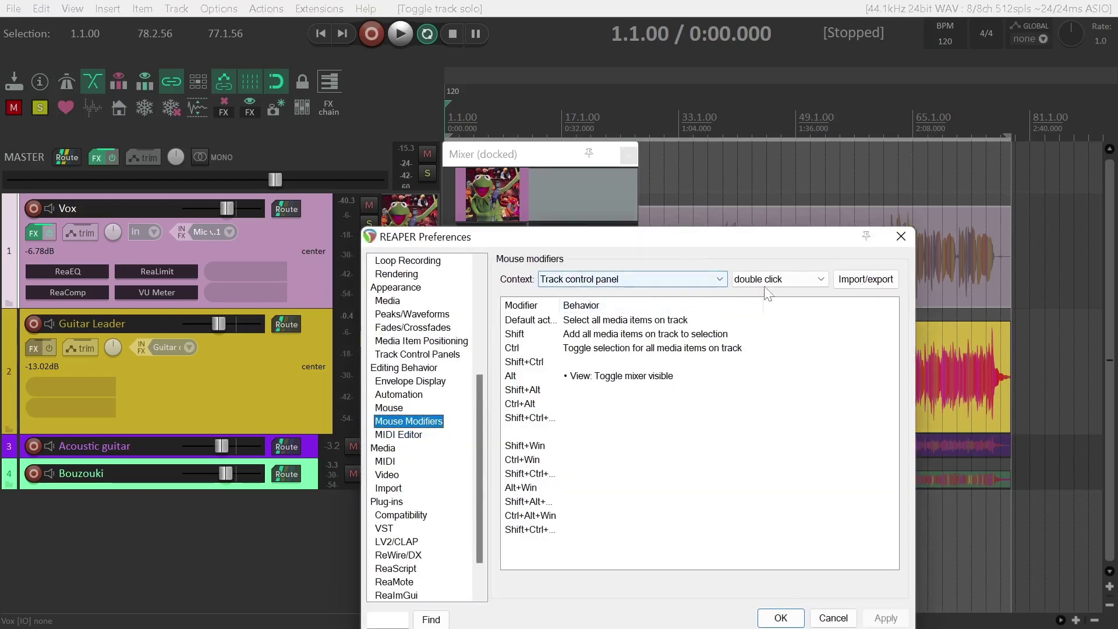
click(622, 376)
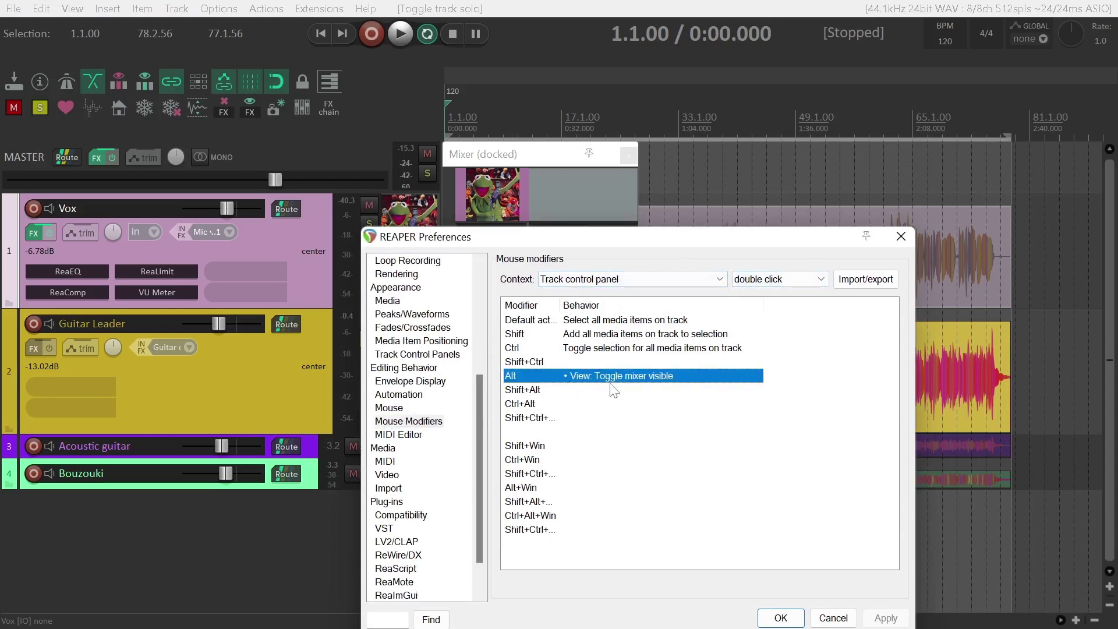
click(795, 621)
Close the floating mixer and toggle it visible again from the Guitar Leader track
click(628, 154)
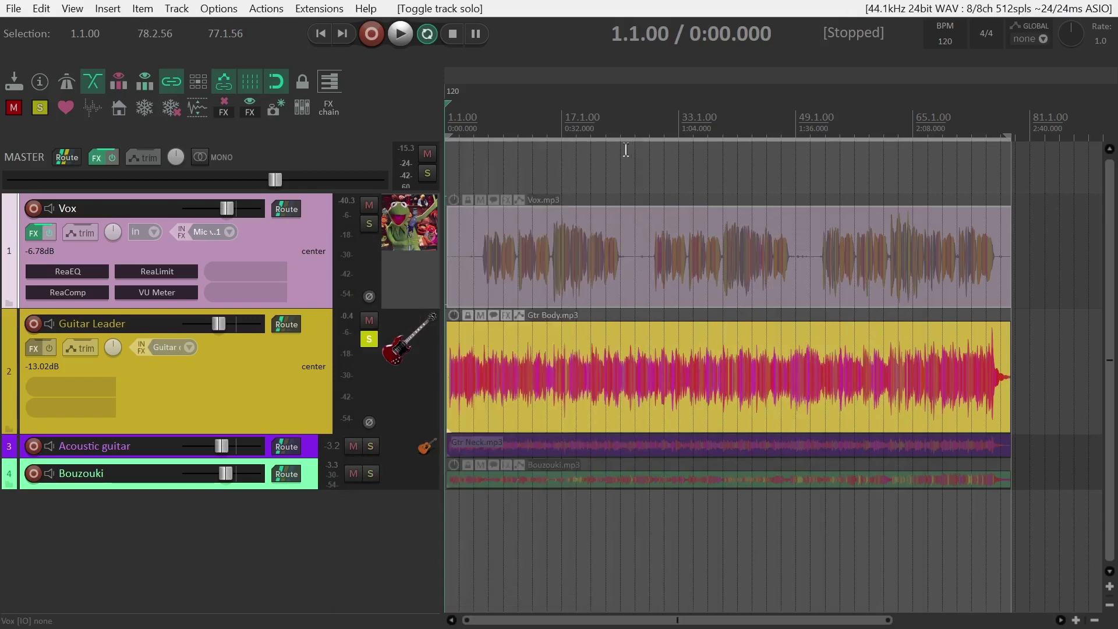
click(283, 421)
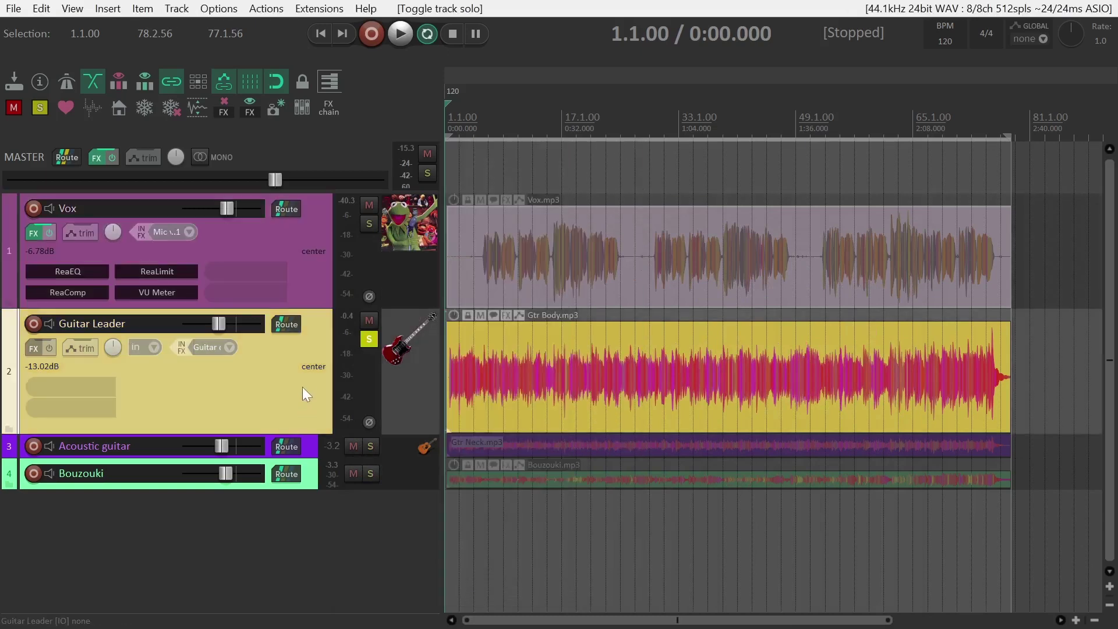
key(ctrl+m)
Select the Vox, Acoustic guitar and Bouzouki tracks in turn to bring each one's strip into the mixer
click(310, 289)
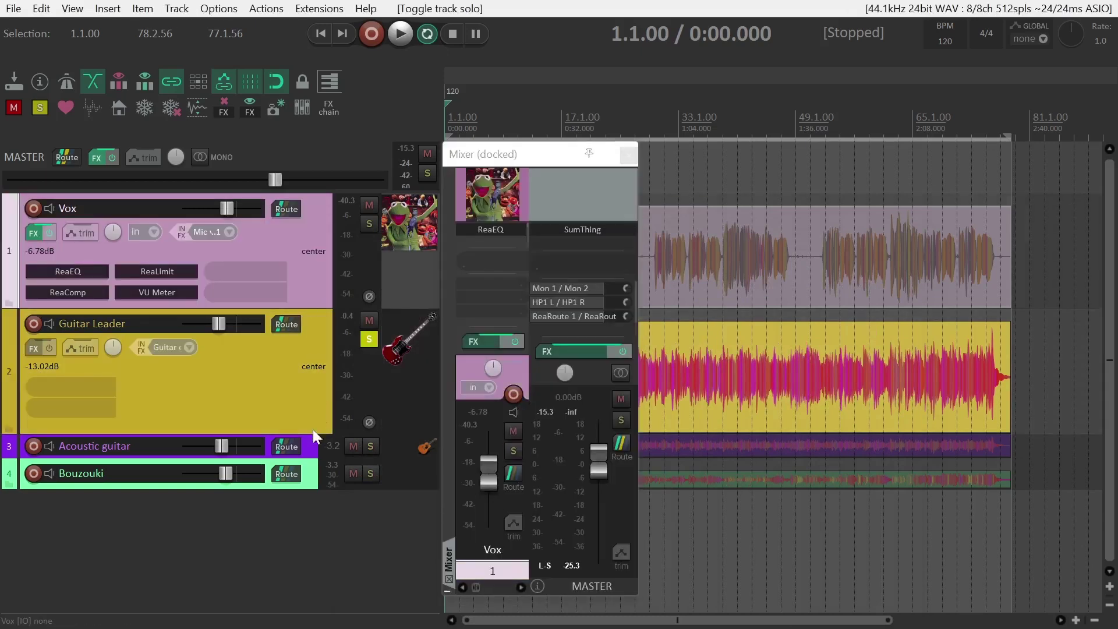
click(311, 450)
click(313, 484)
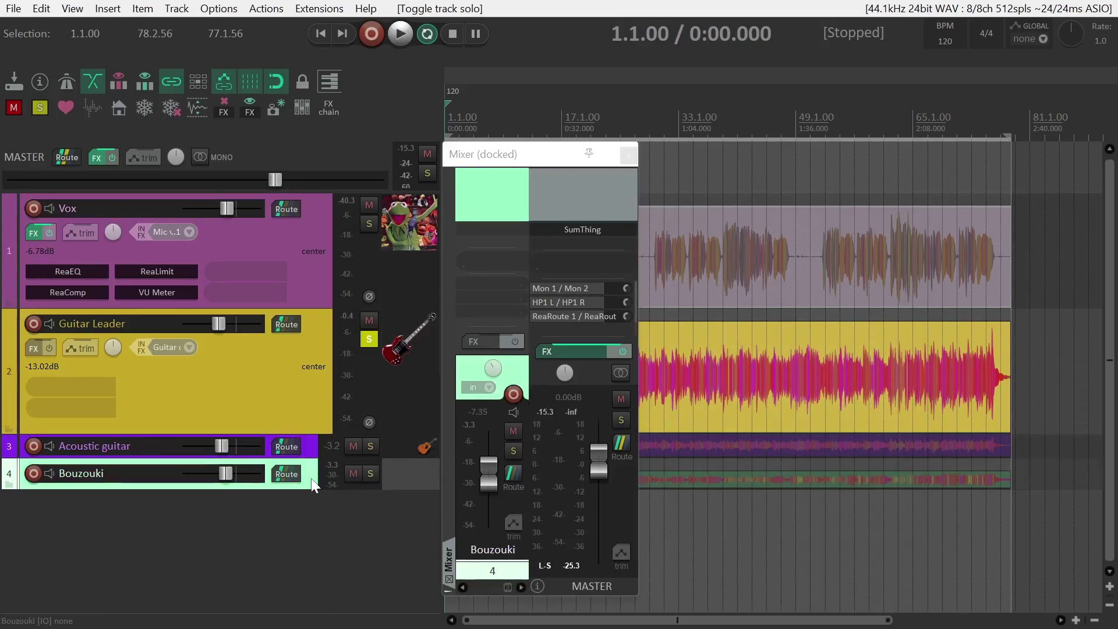